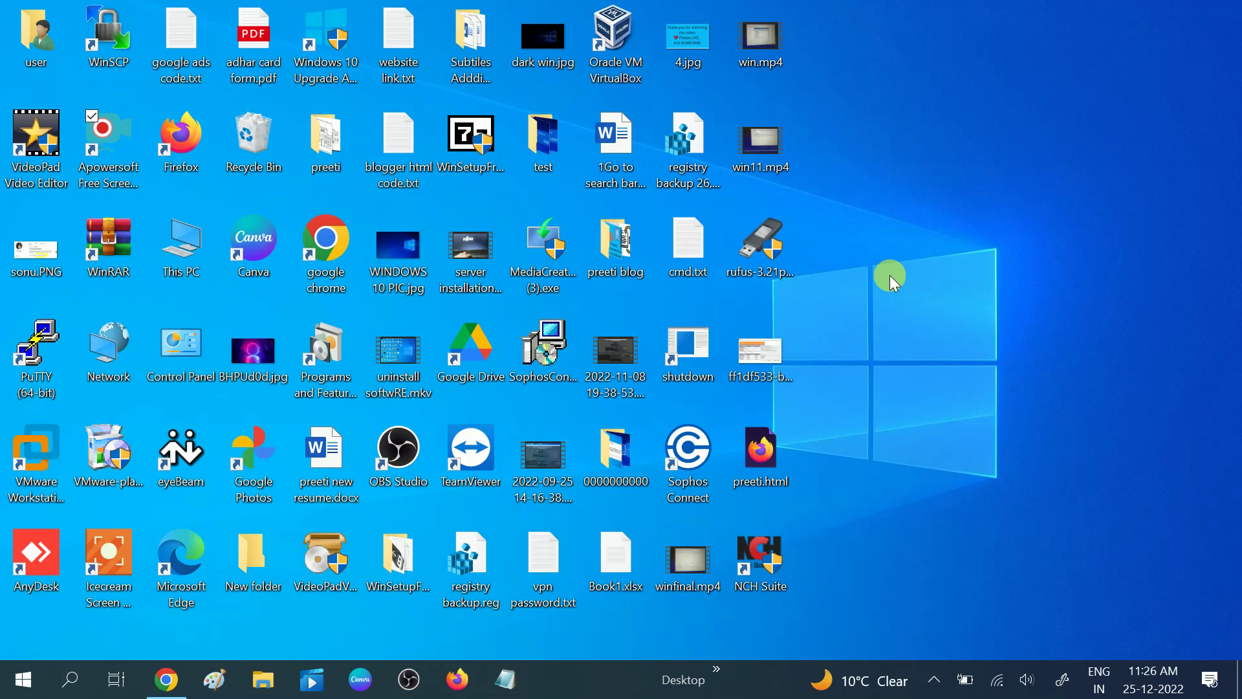
Search for cmd and launch Command Prompt as administrator.
left_click(65, 691)
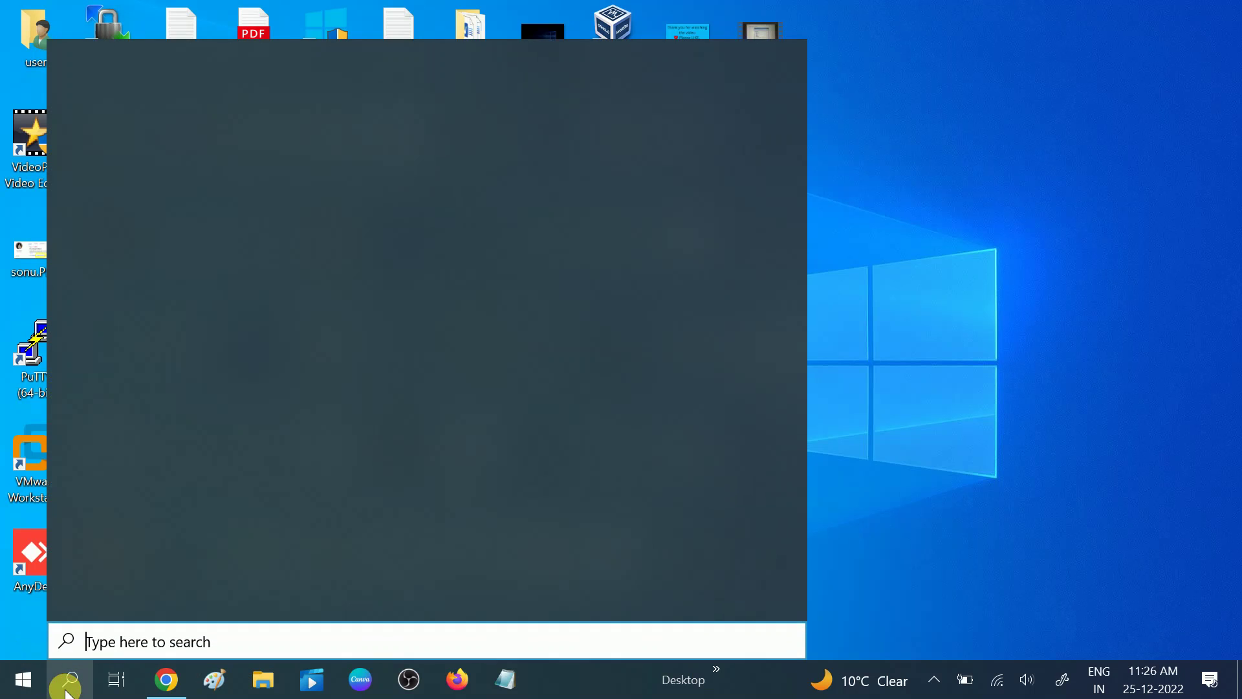
type("cmd")
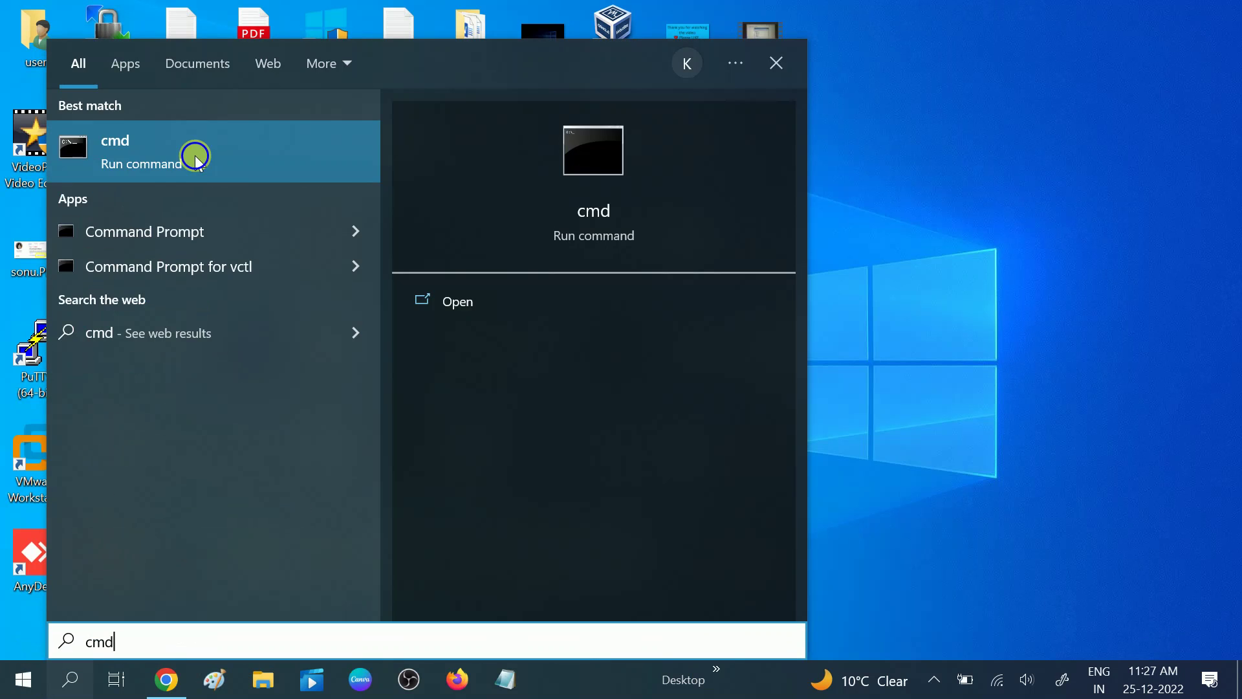
right_click(195, 155)
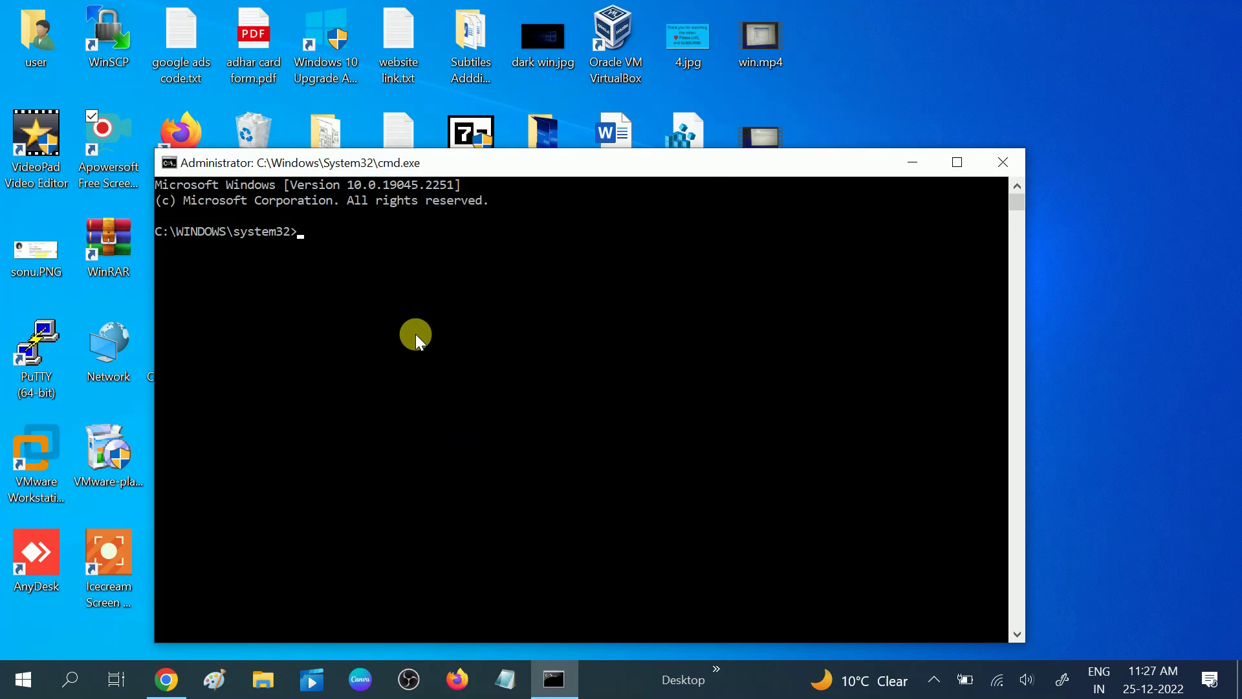
Run sfc /scannow, maximize the console, then minimize it while the scan runs.
type("sfc /scannow")
key("Return")
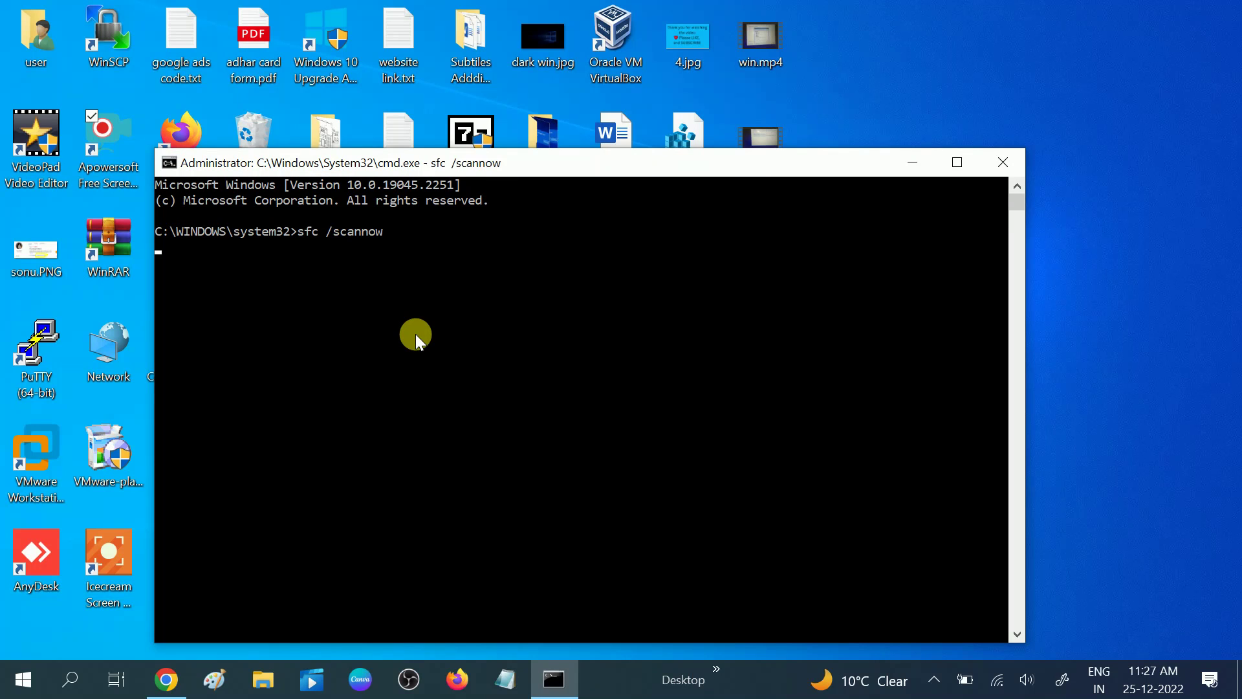
left_click(960, 170)
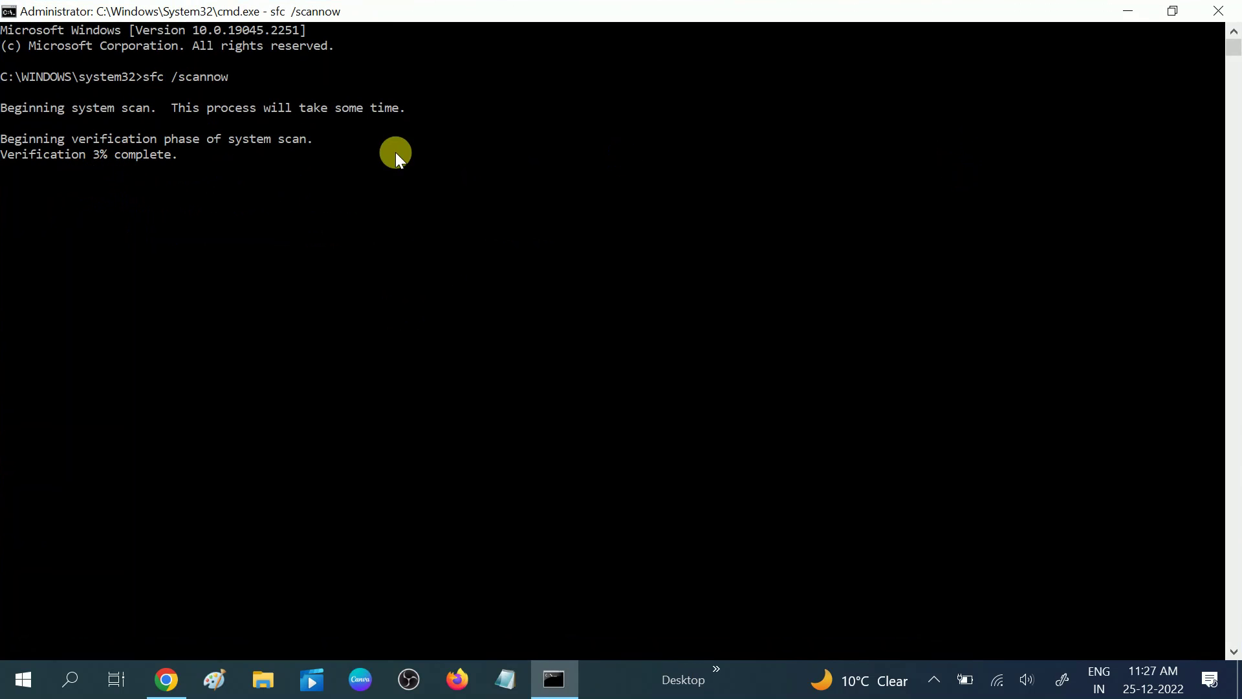
left_click(1123, 14)
Refresh the desktop, search for 'devi', then dismiss the search results.
right_click(1041, 64)
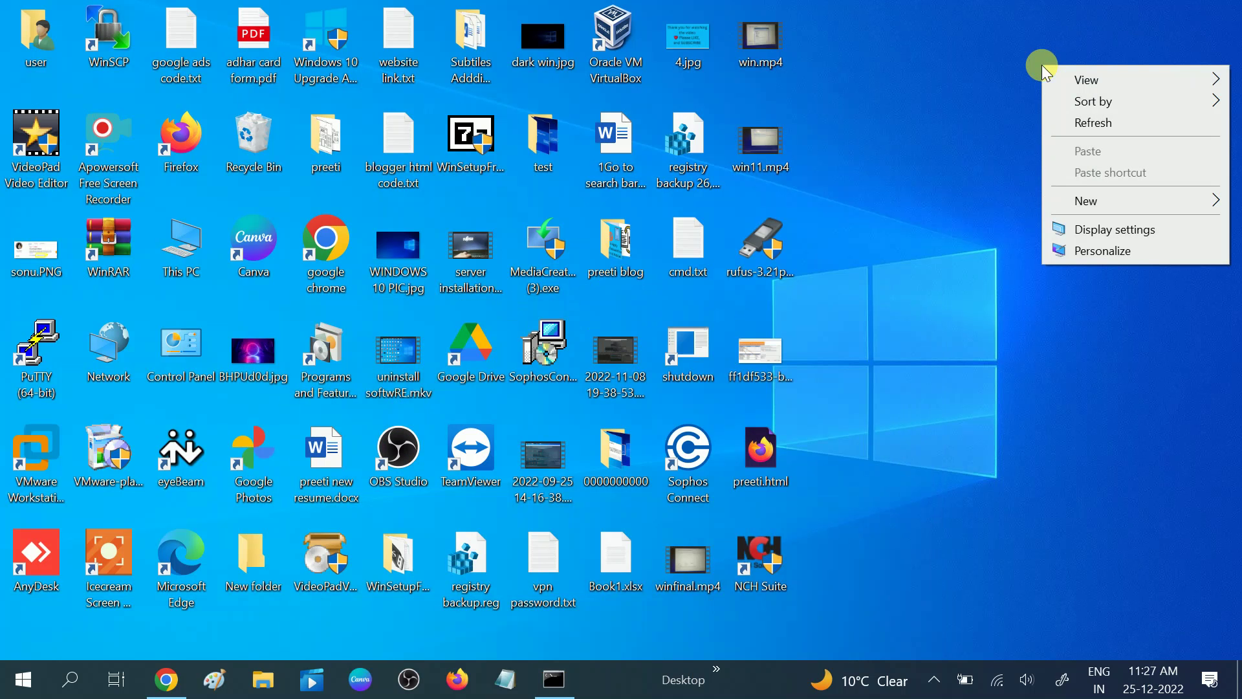
left_click(1084, 121)
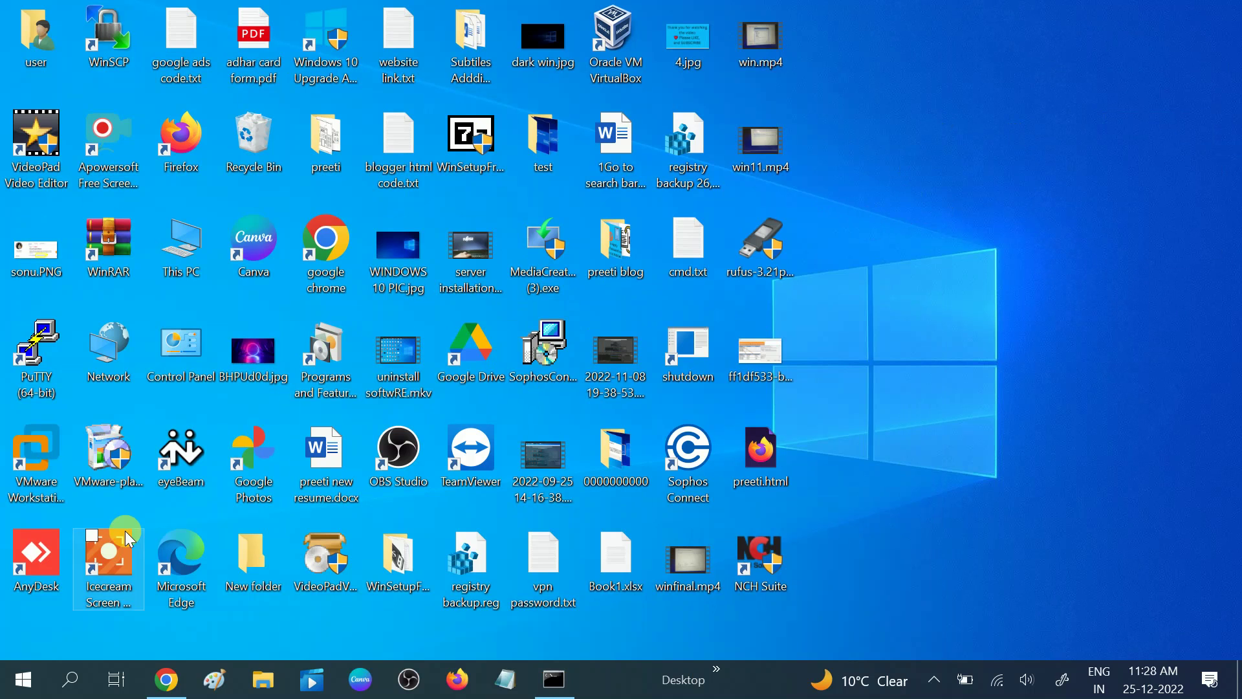
left_click(69, 679)
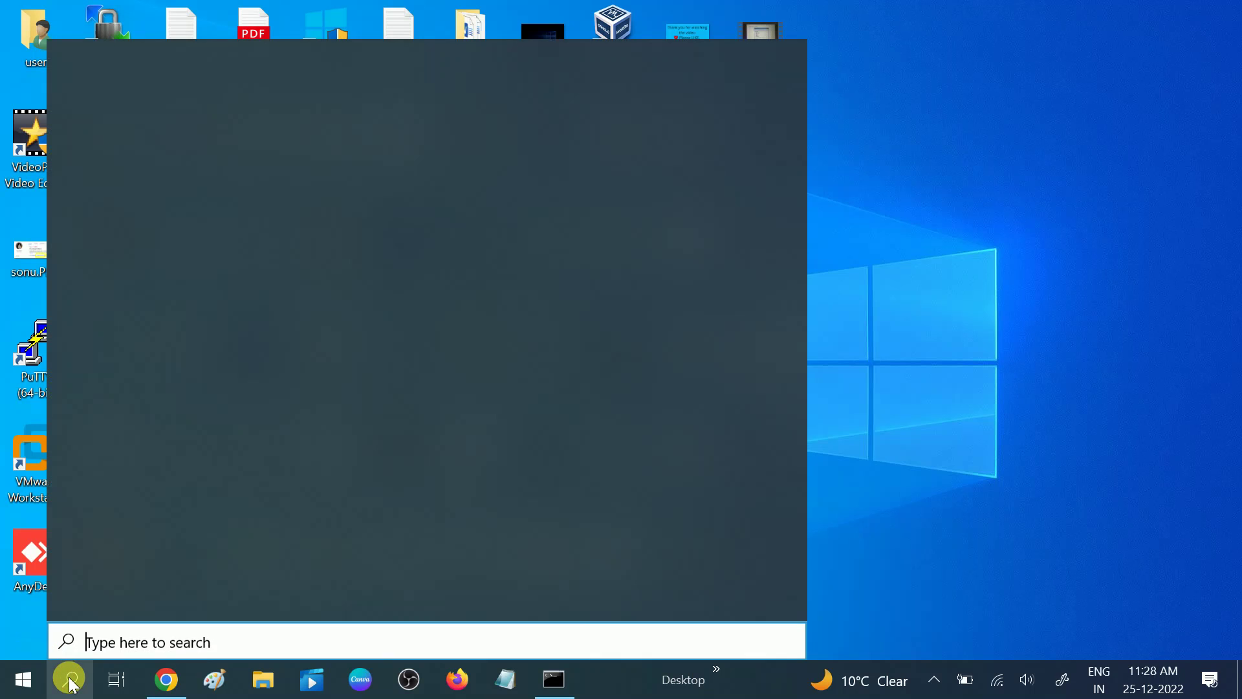
type("devi")
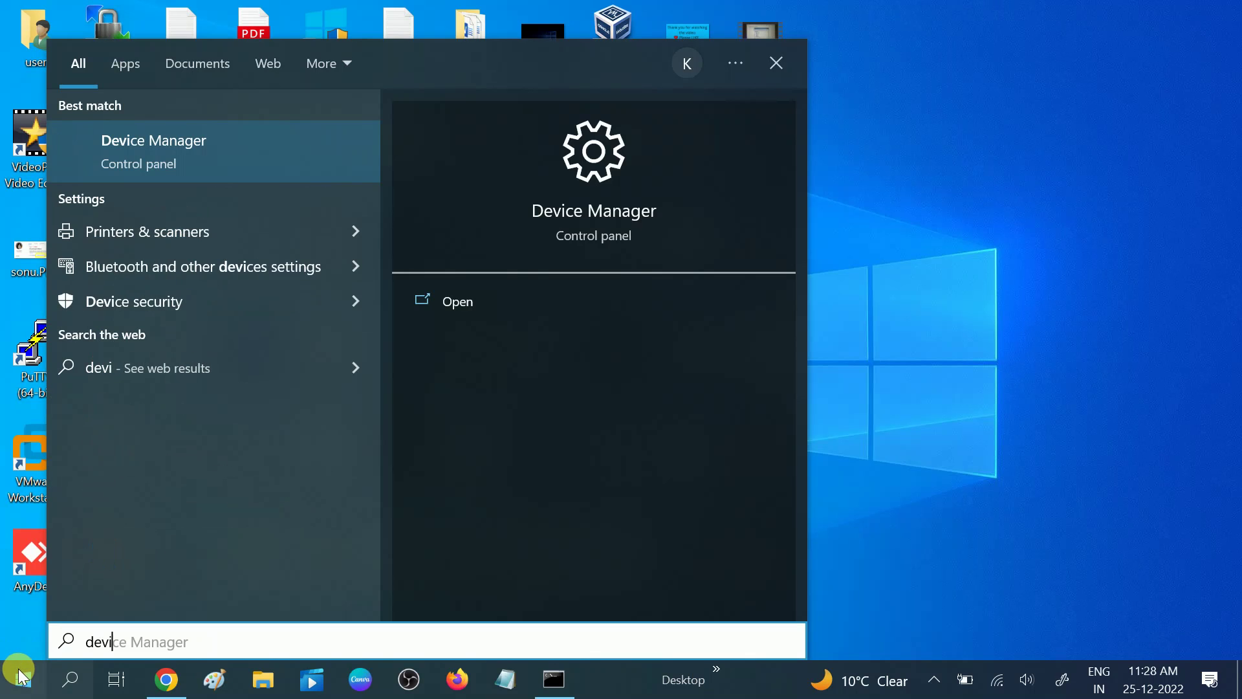
left_click(21, 677)
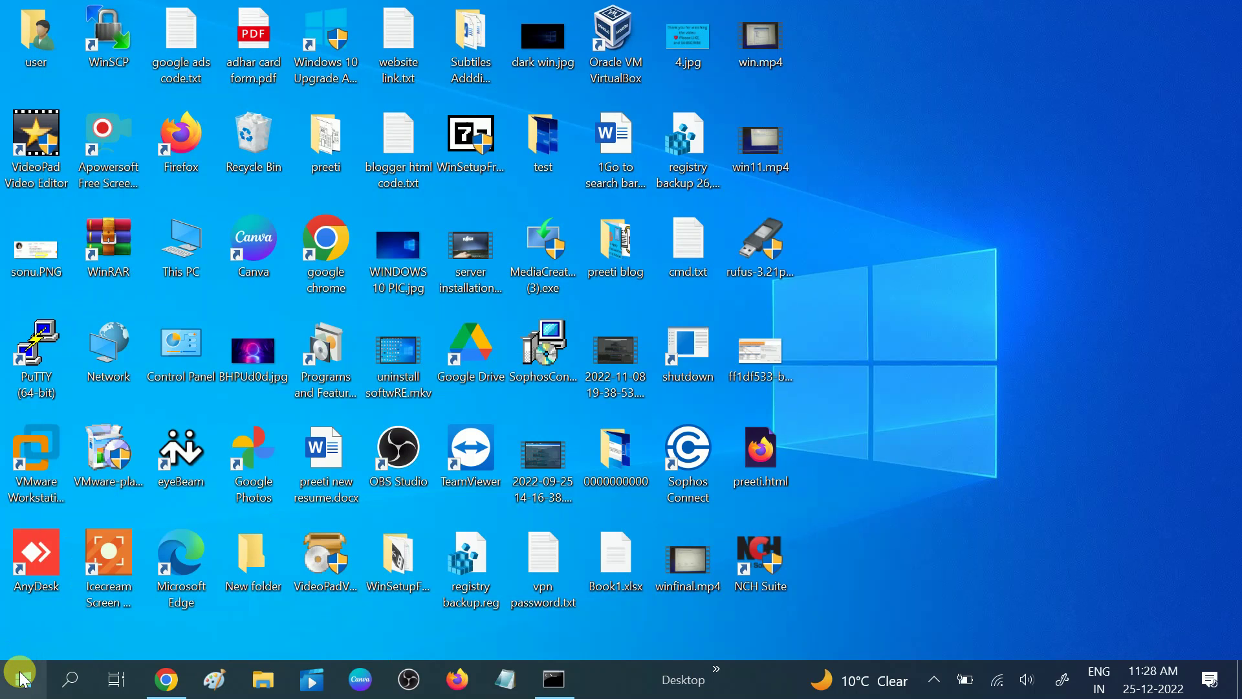
Open the Win+X quick-access menu from the Start button.
right_click(22, 673)
right_click(22, 668)
right_click(22, 667)
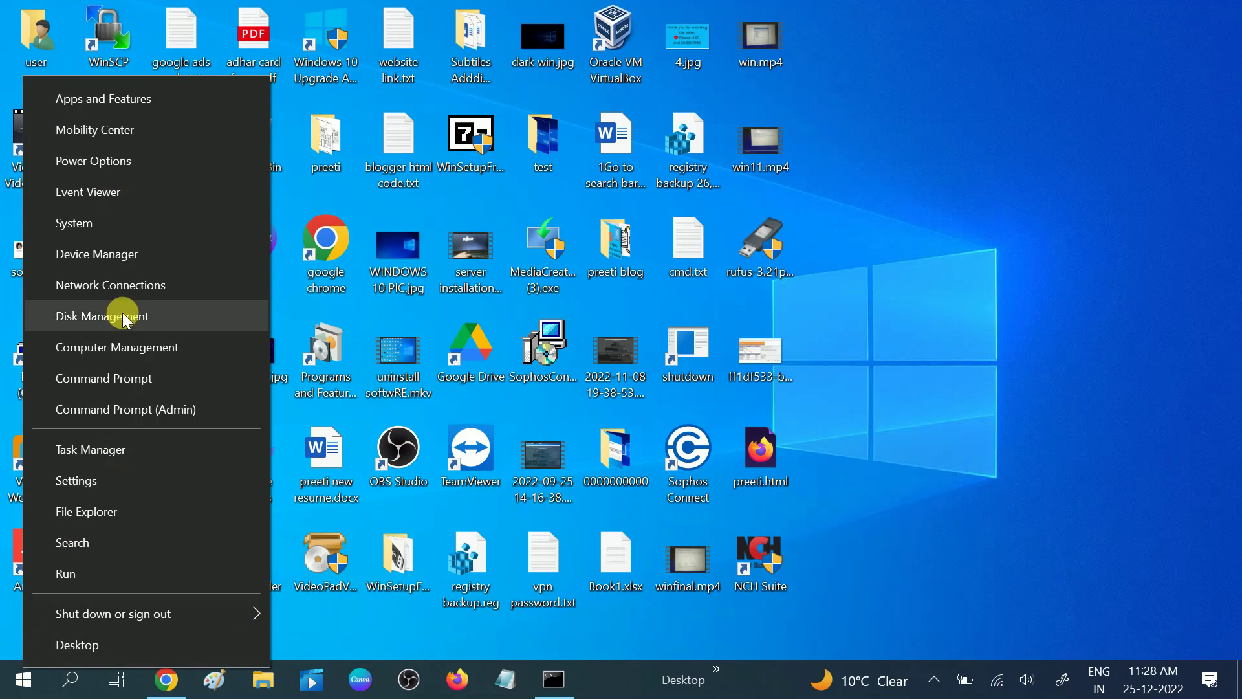
In a maximized Device Manager, auto-search drivers for Intel(R) HD Graphics 620; none newer is available.
left_click(123, 266)
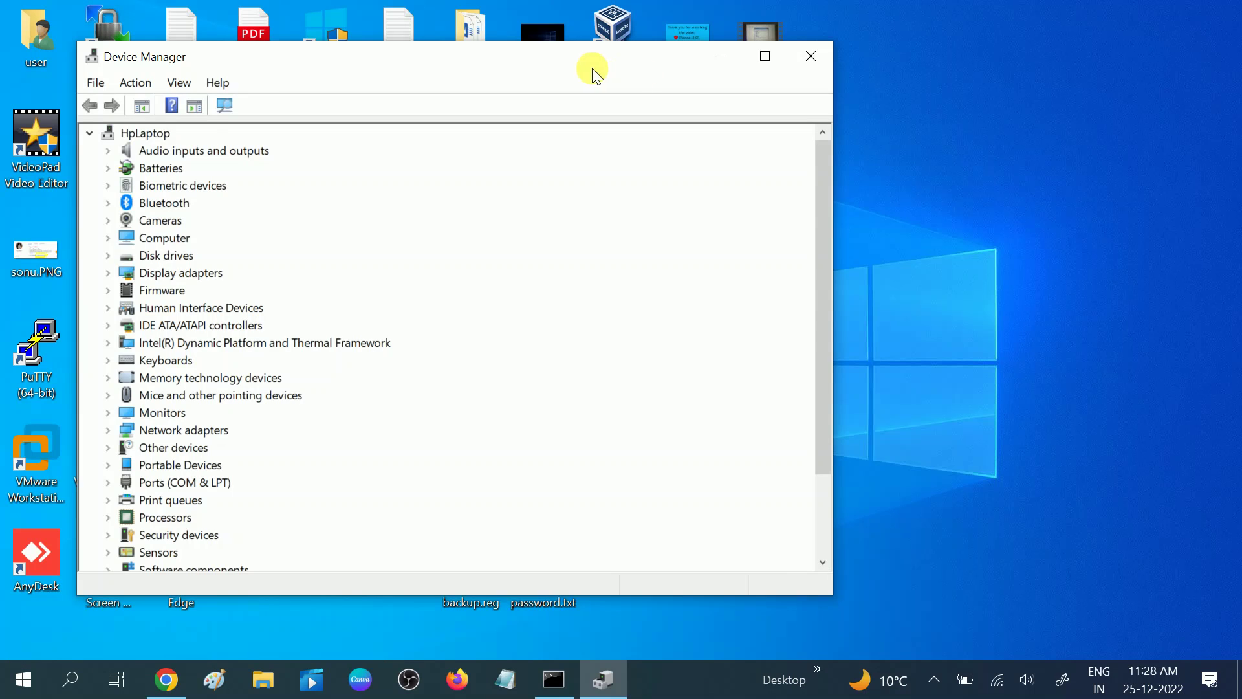
left_click(842, 67)
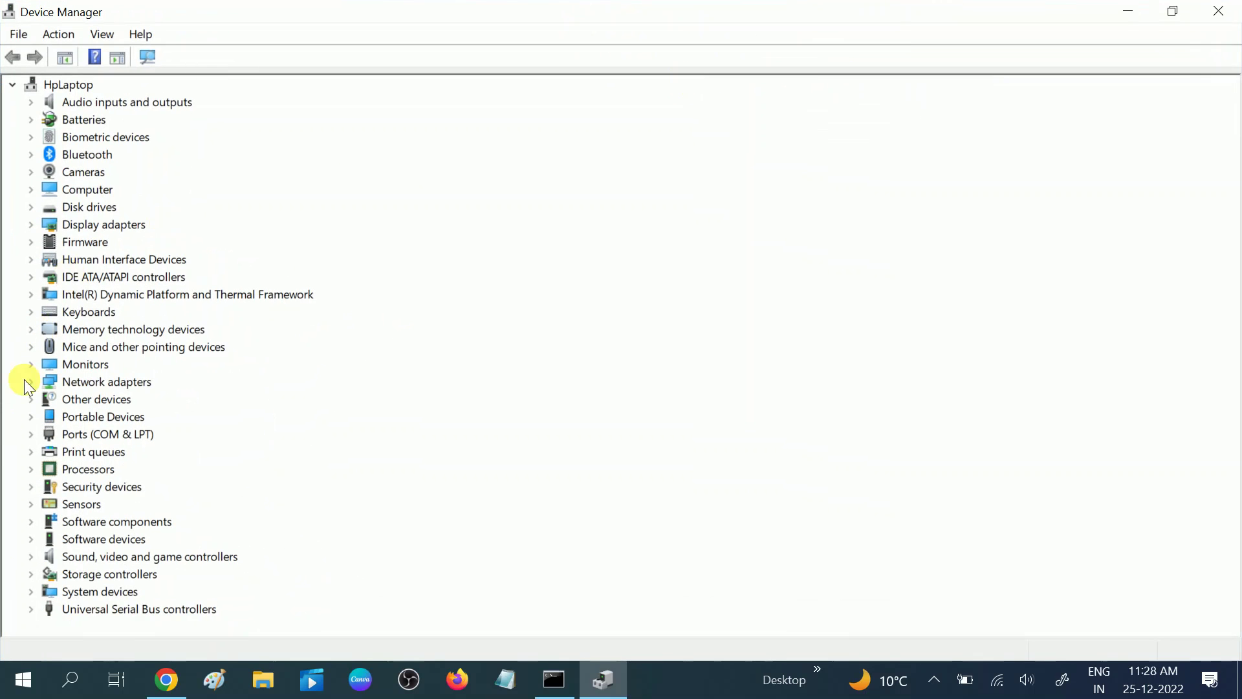
left_click(32, 224)
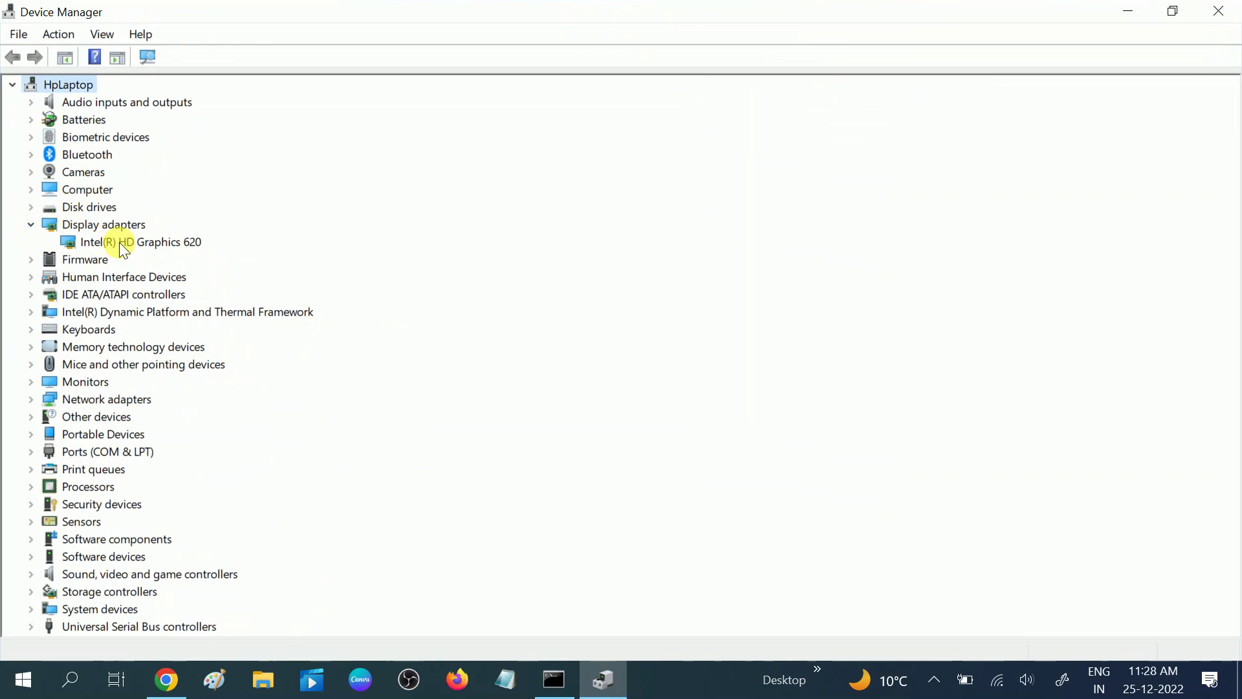
left_click(120, 243)
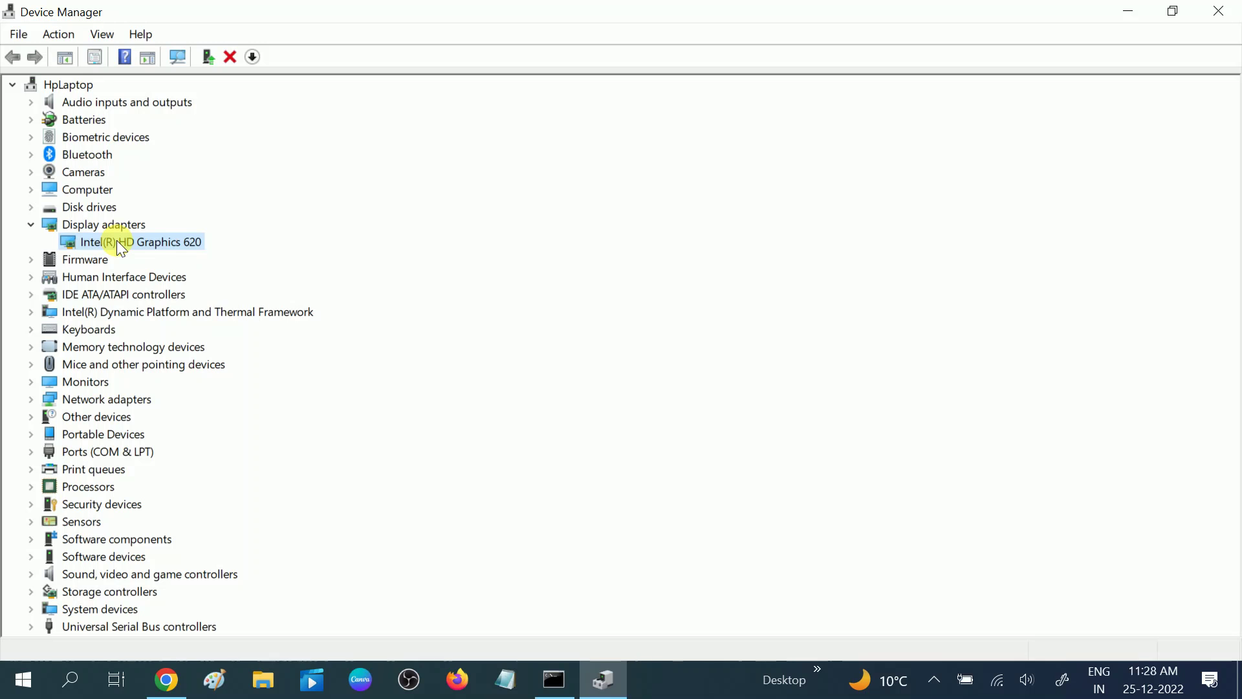
right_click(117, 242)
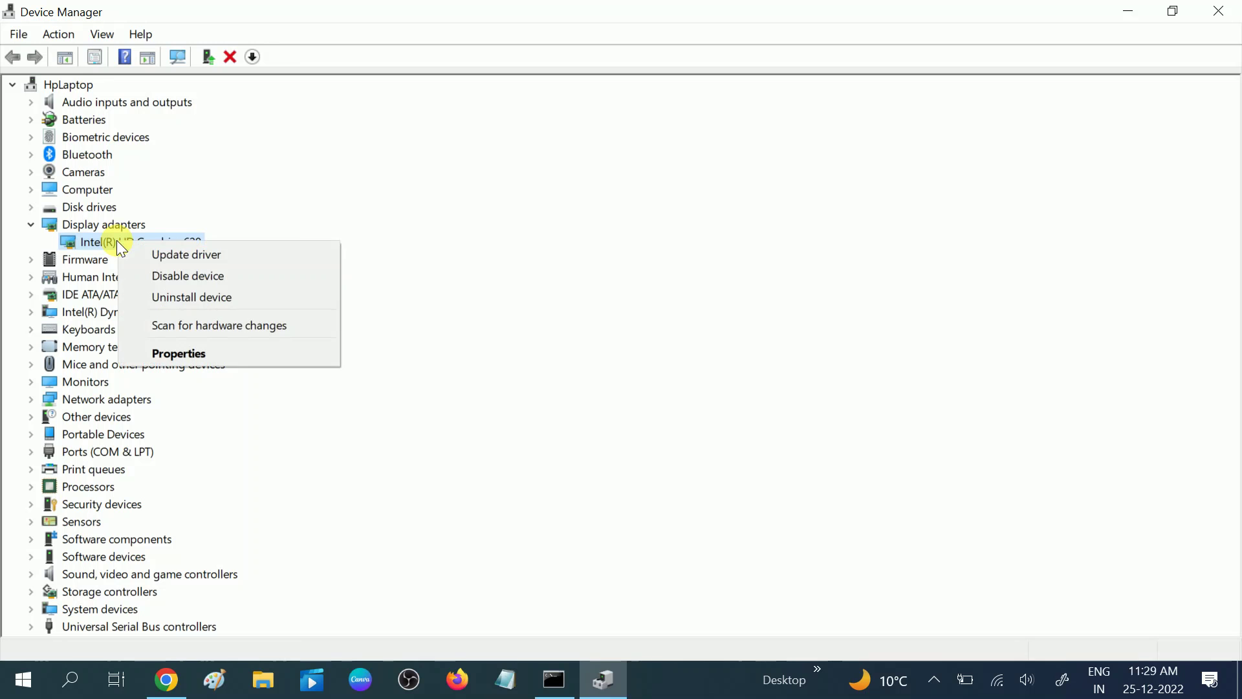
left_click(182, 251)
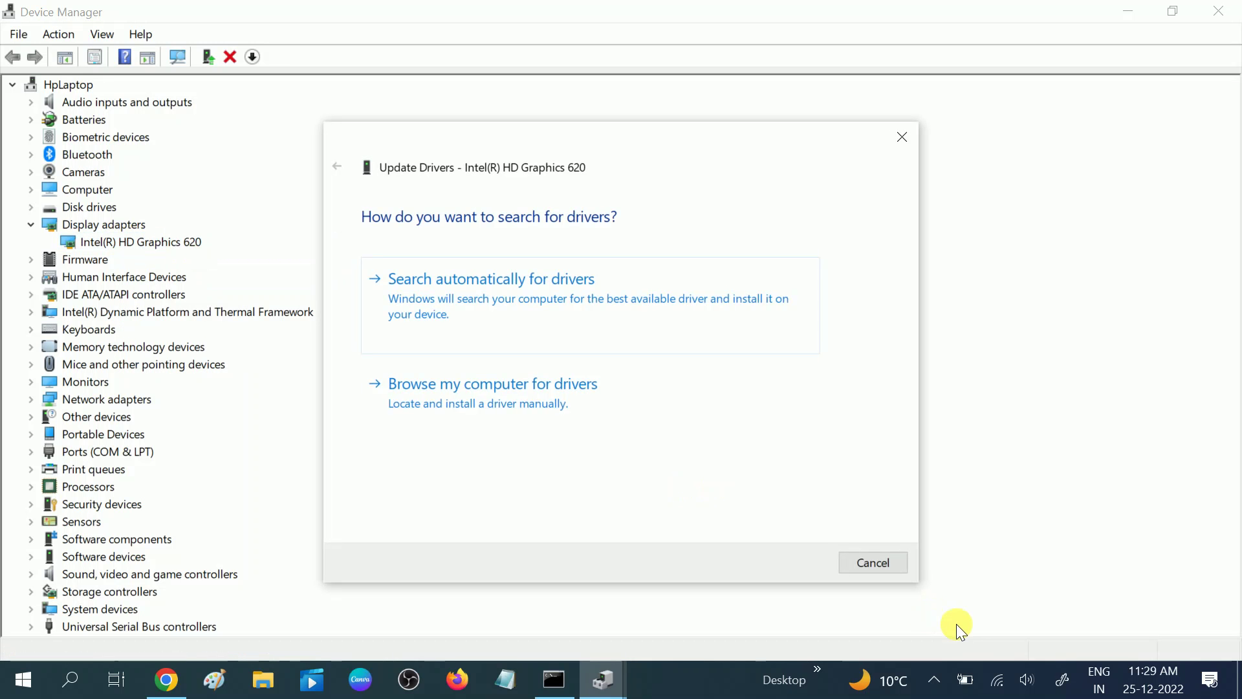
left_click(532, 311)
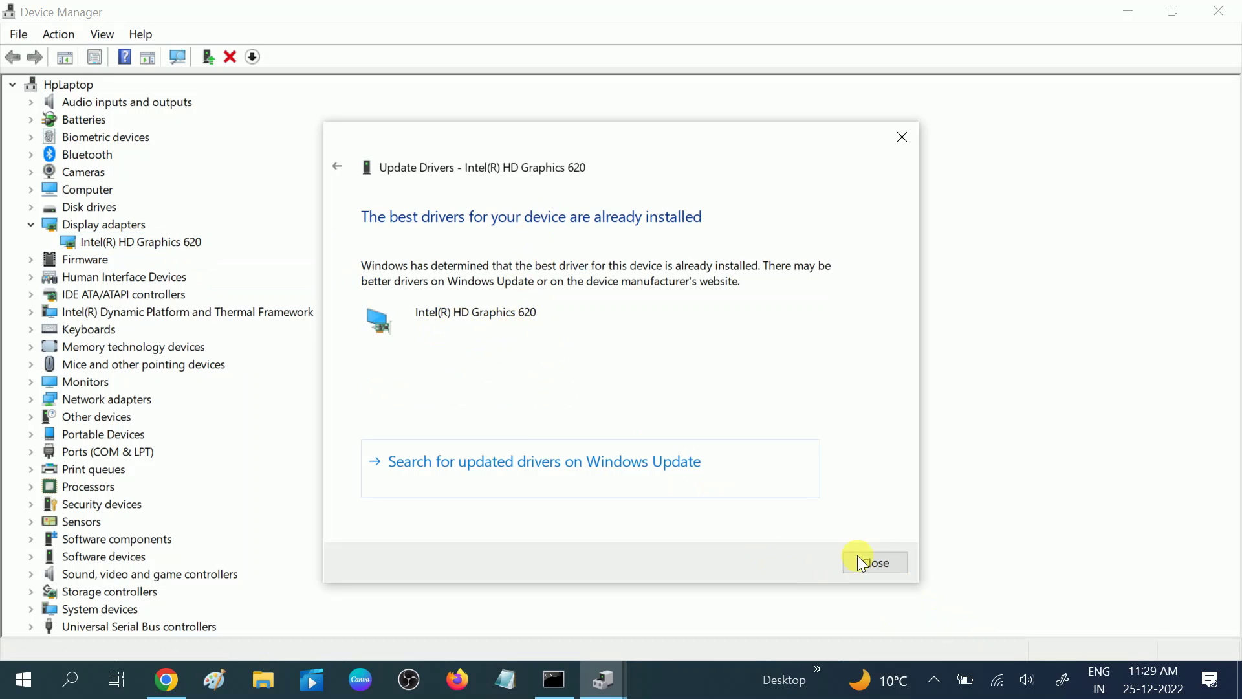
left_click(878, 560)
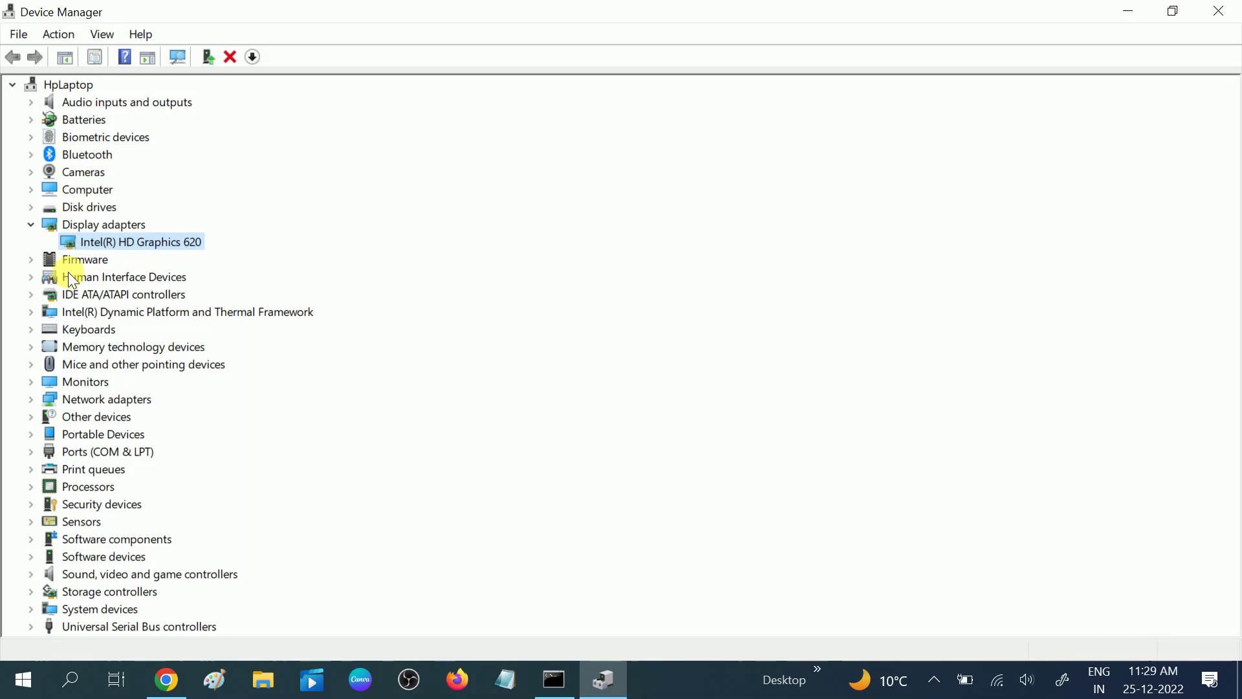
Auto-search a driver for the Generic PnP Monitor, close the results, then close Device Manager.
left_click(37, 386)
right_click(117, 397)
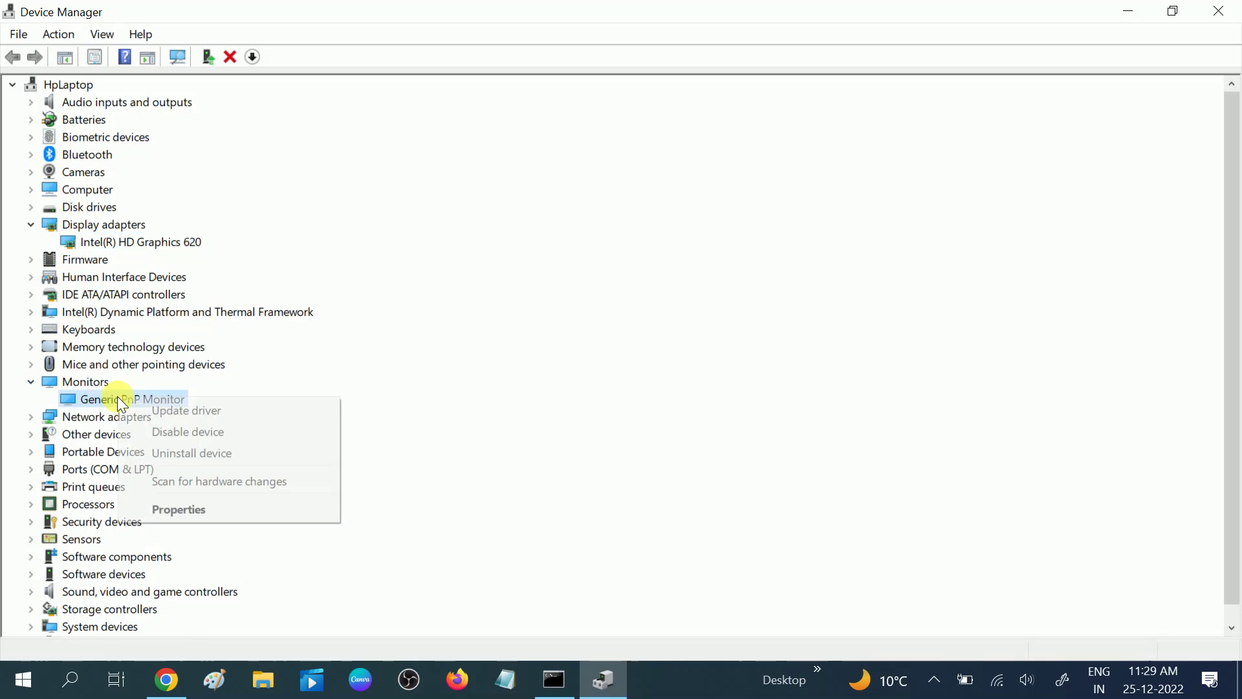
left_click(178, 409)
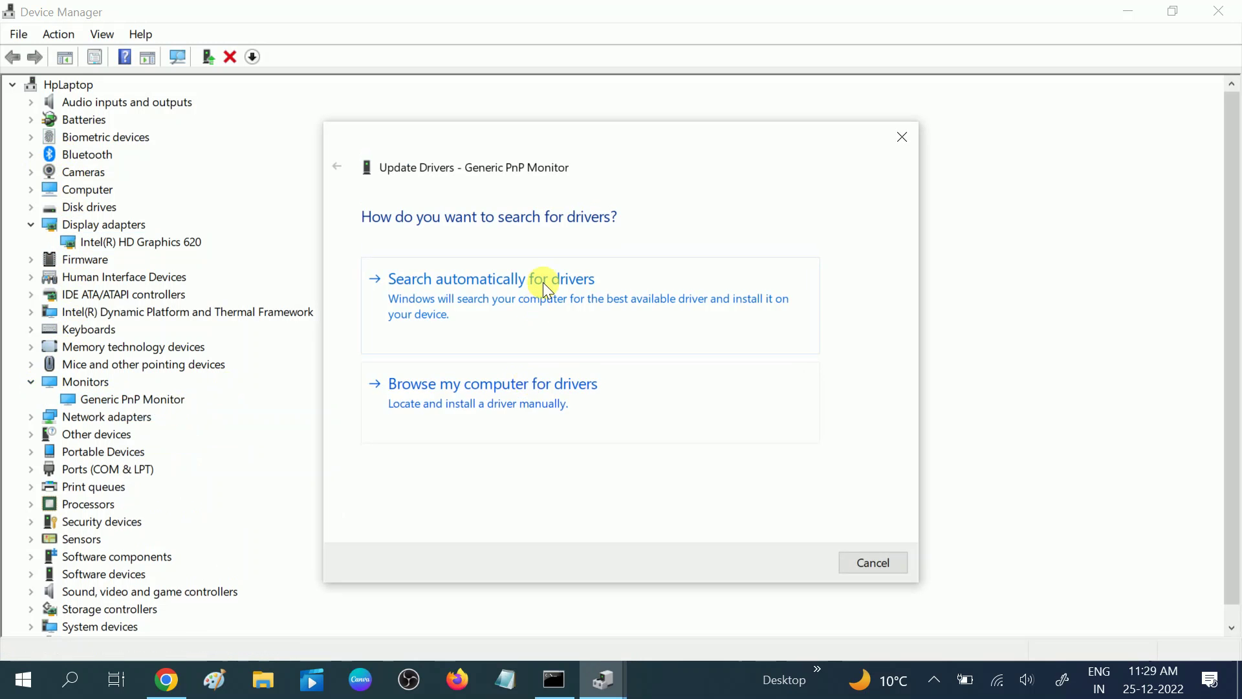
left_click(542, 282)
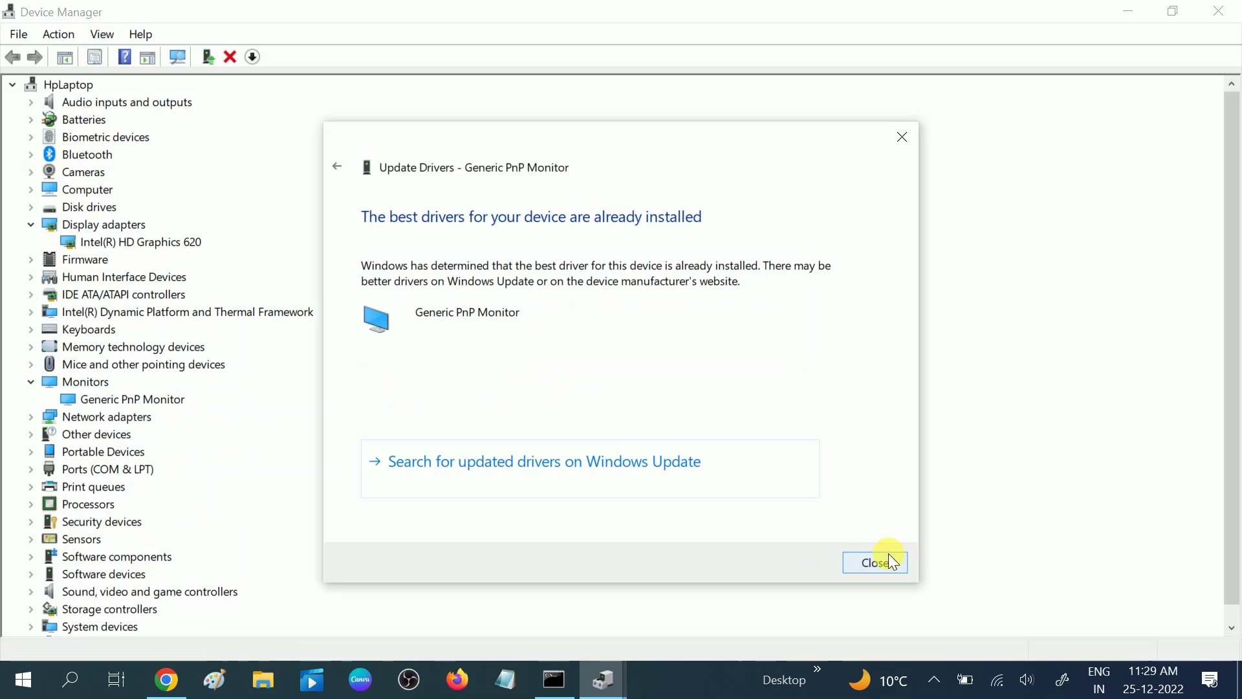
left_click(890, 556)
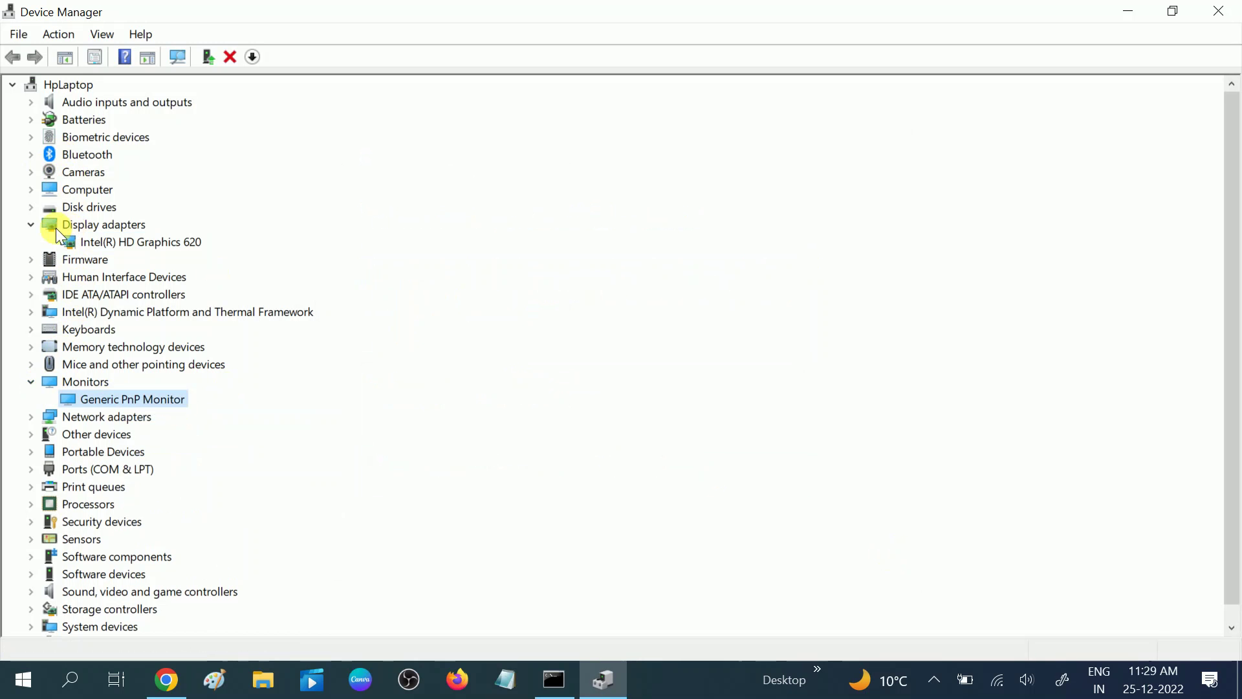
left_click(1219, 10)
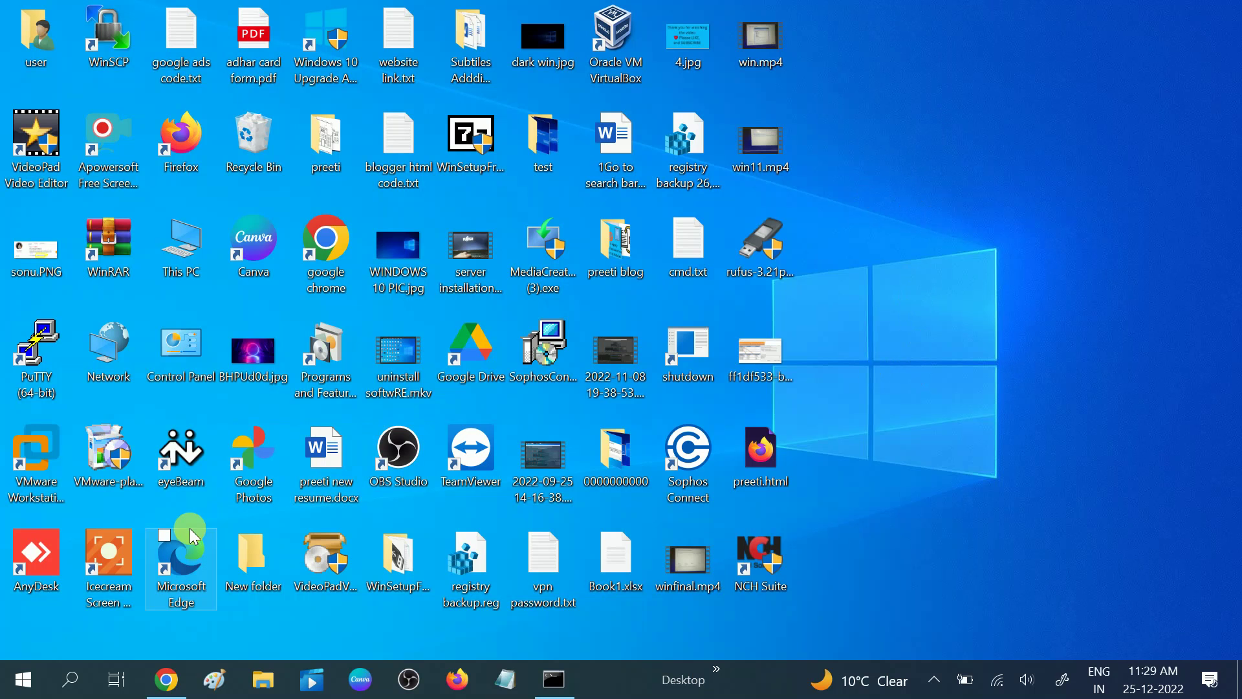
Search 'check' to open Windows Update, see the PC is up to date, and close Settings.
left_click(65, 683)
type("ch")
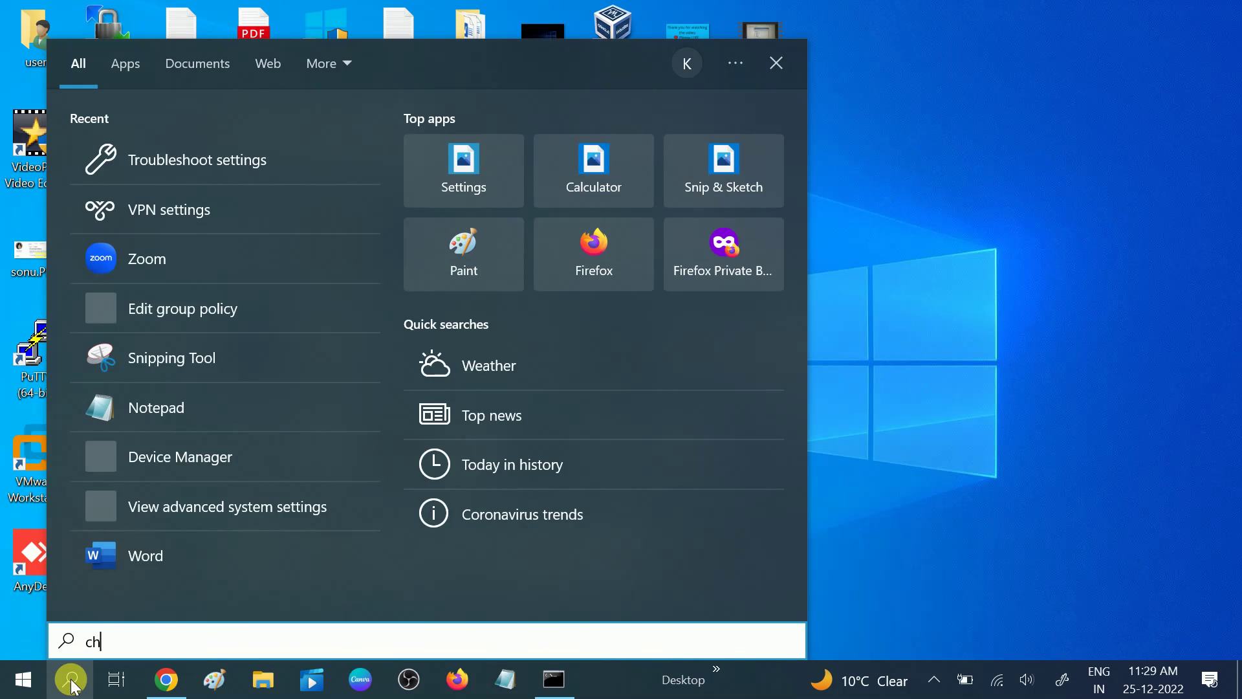
type("eck")
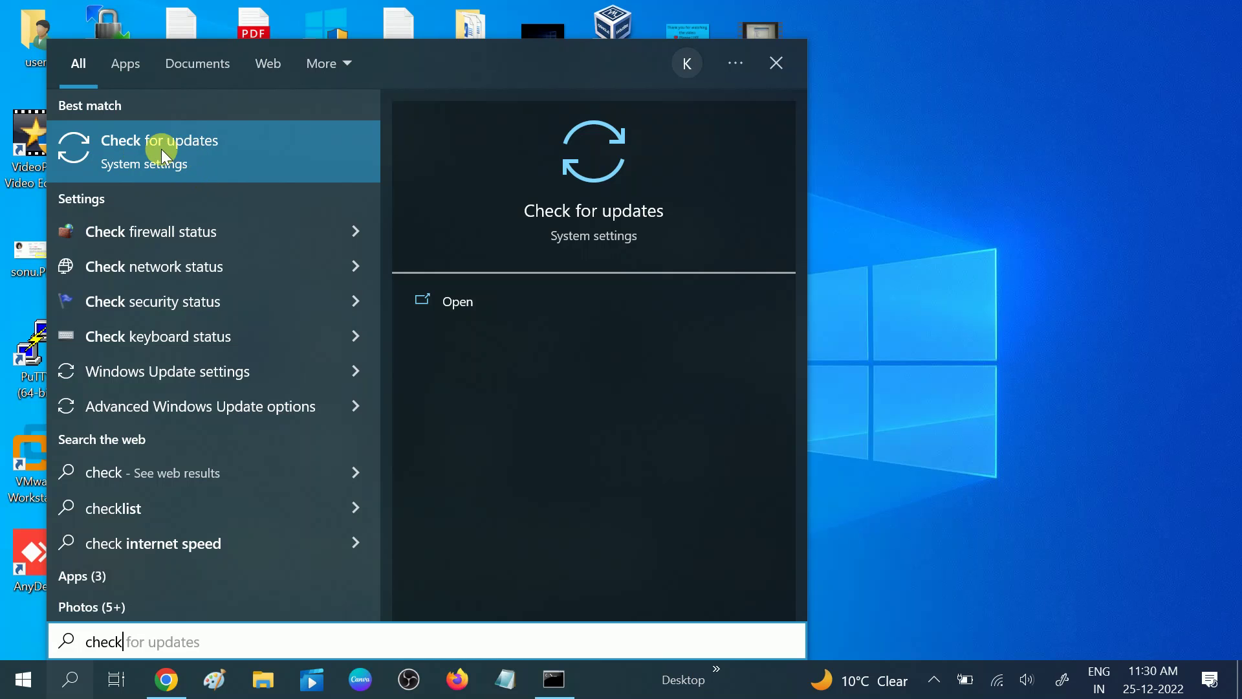
left_click(185, 149)
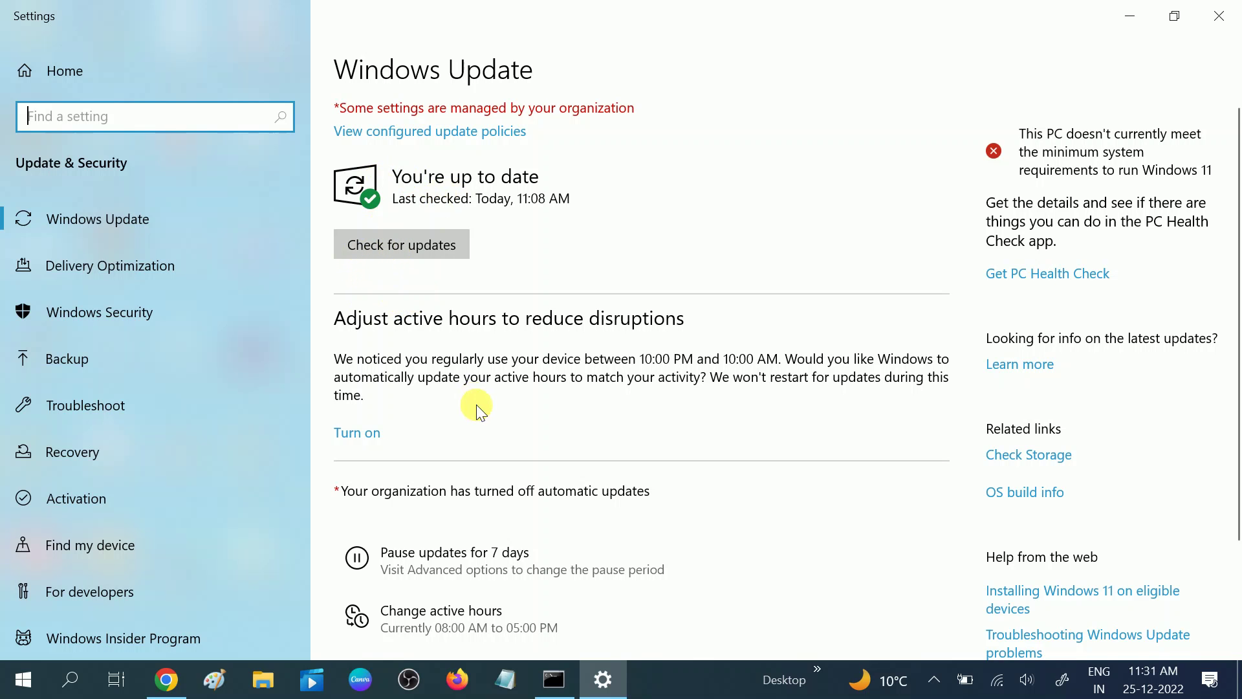
left_click(1220, 8)
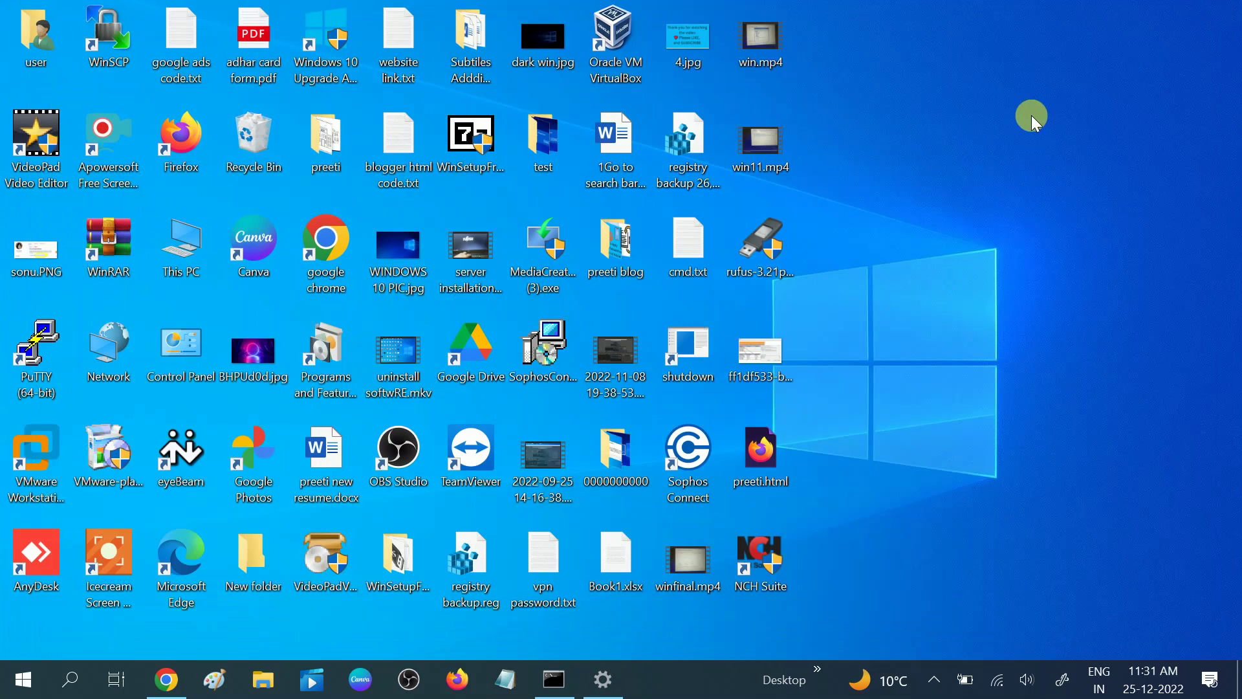
Refresh the desktop twice from its right-click menu.
right_click(986, 128)
left_click(1059, 192)
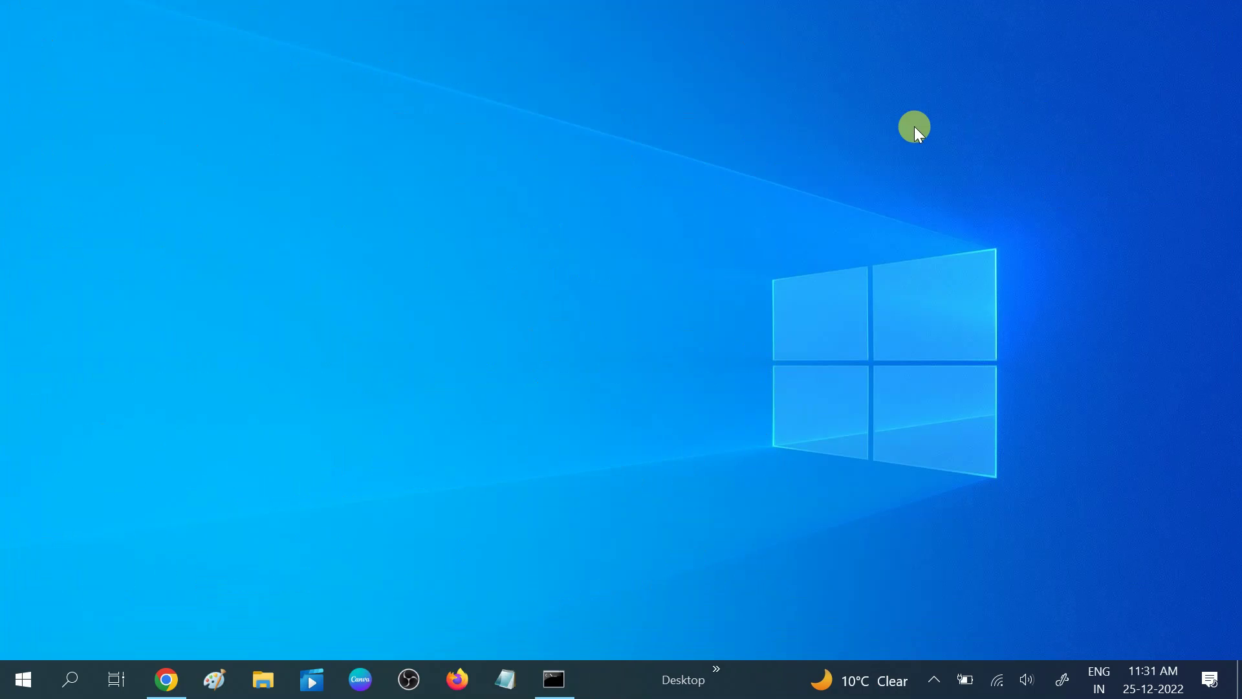
right_click(915, 127)
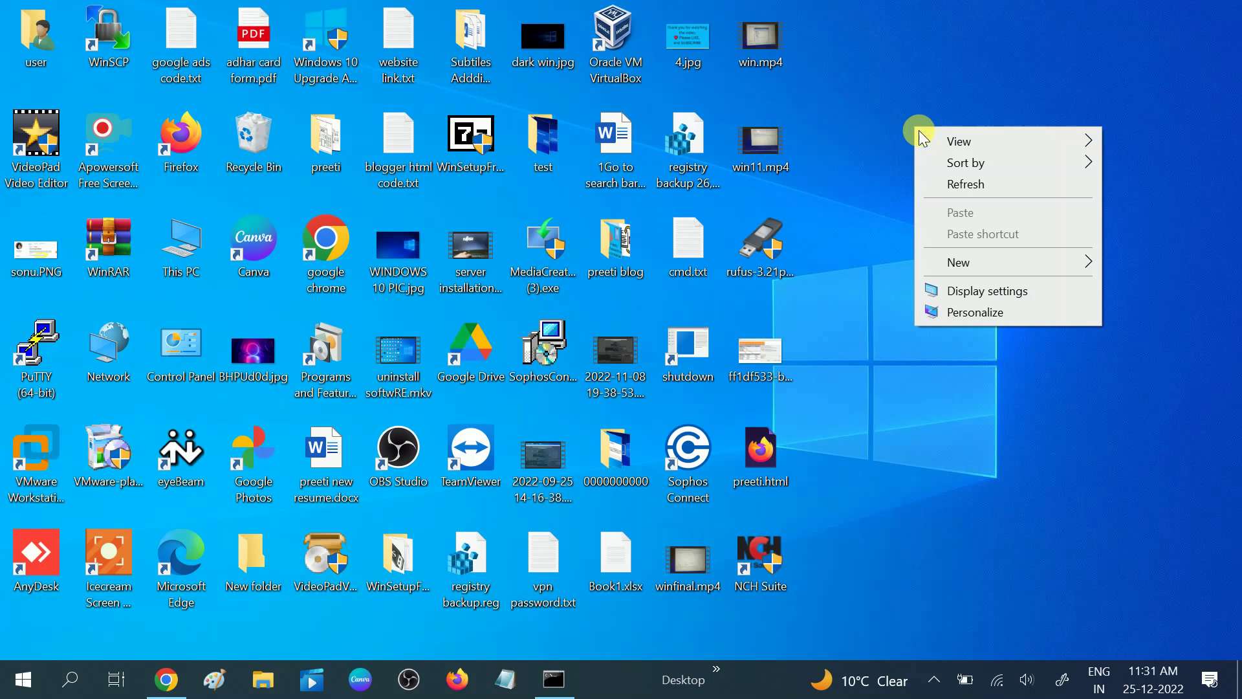
left_click(965, 182)
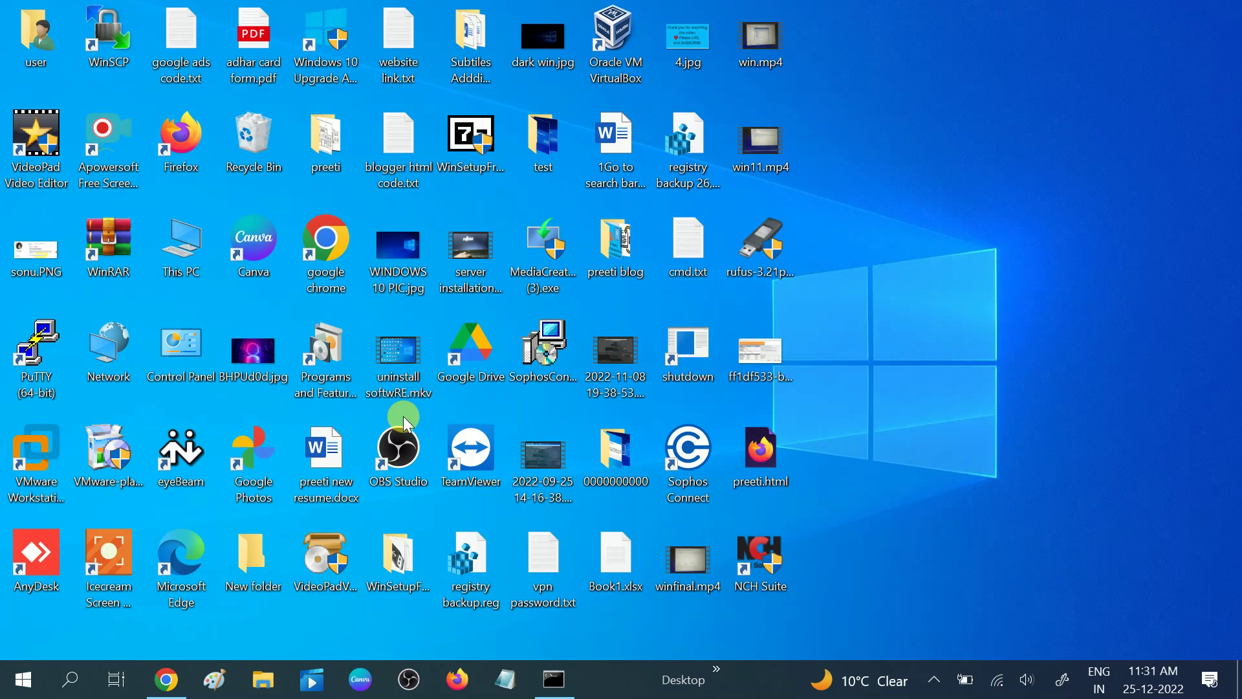
Search for cmd and launch Command Prompt as administrator, allowing the elevation prompt.
left_click(58, 689)
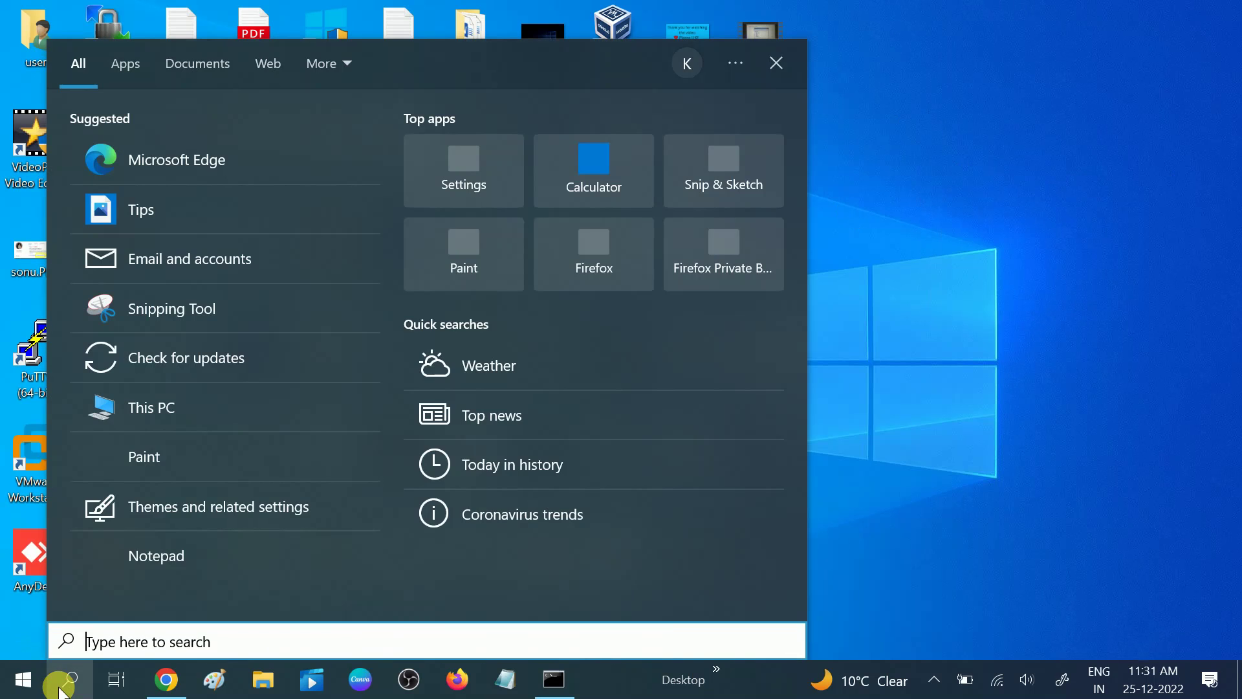
type("cmd")
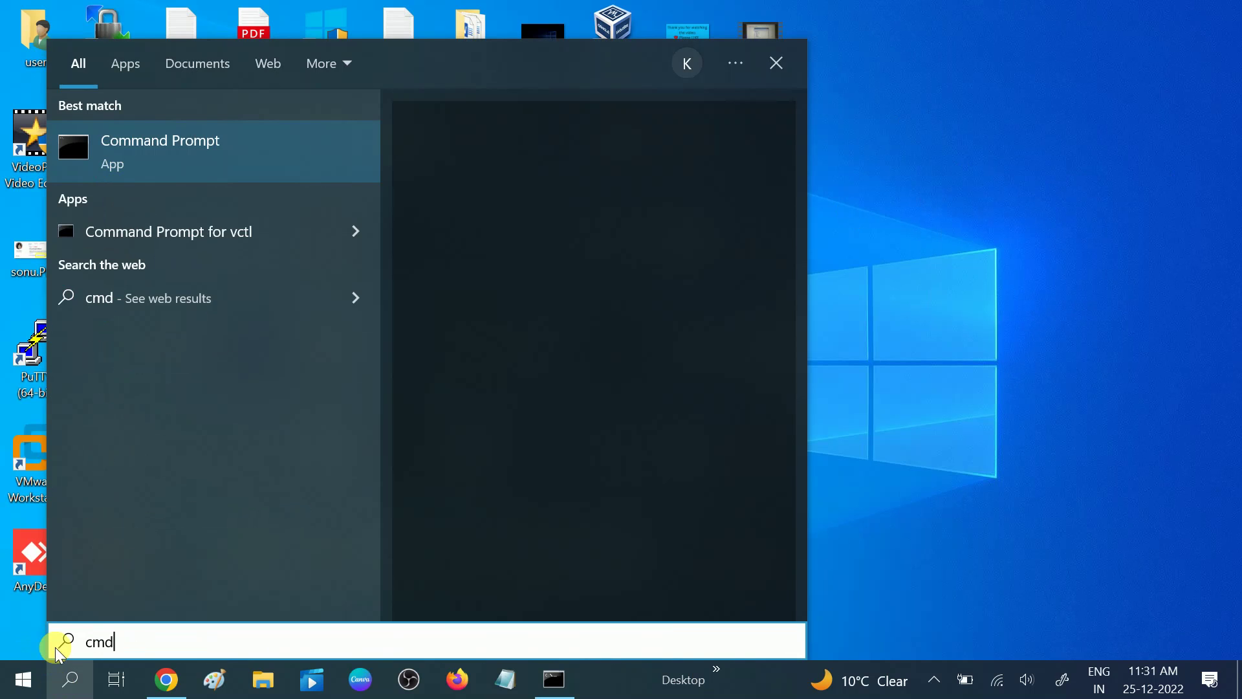
right_click(204, 150)
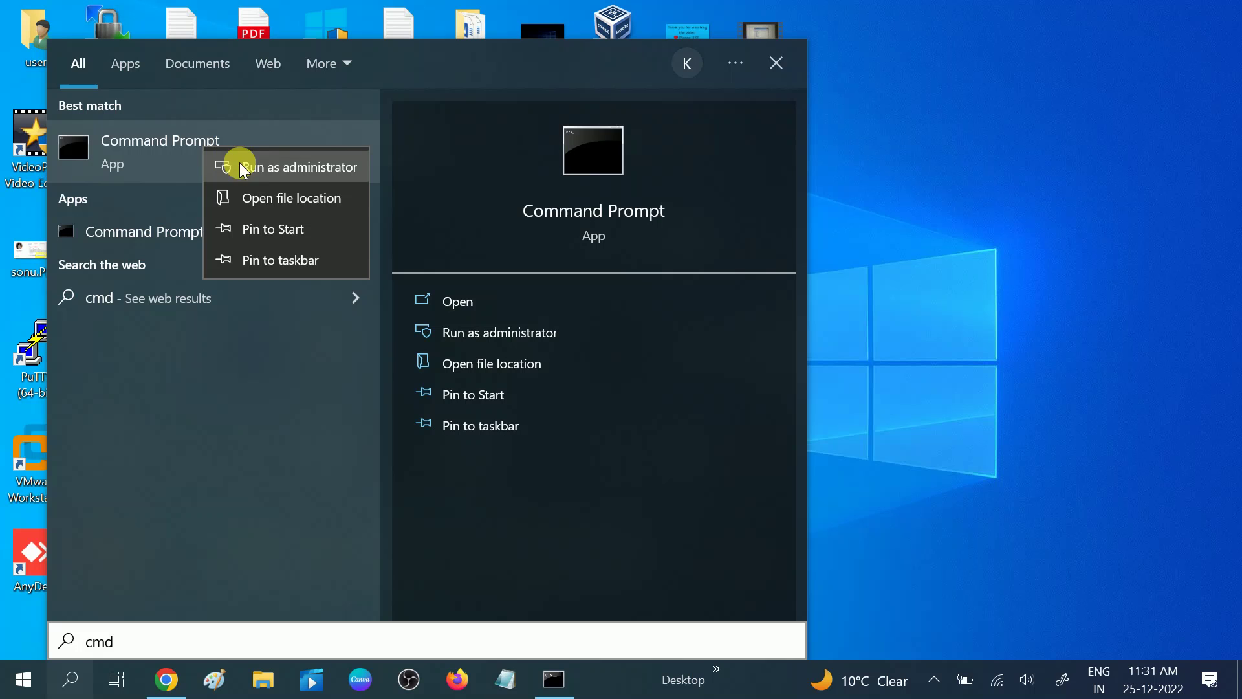
left_click(262, 169)
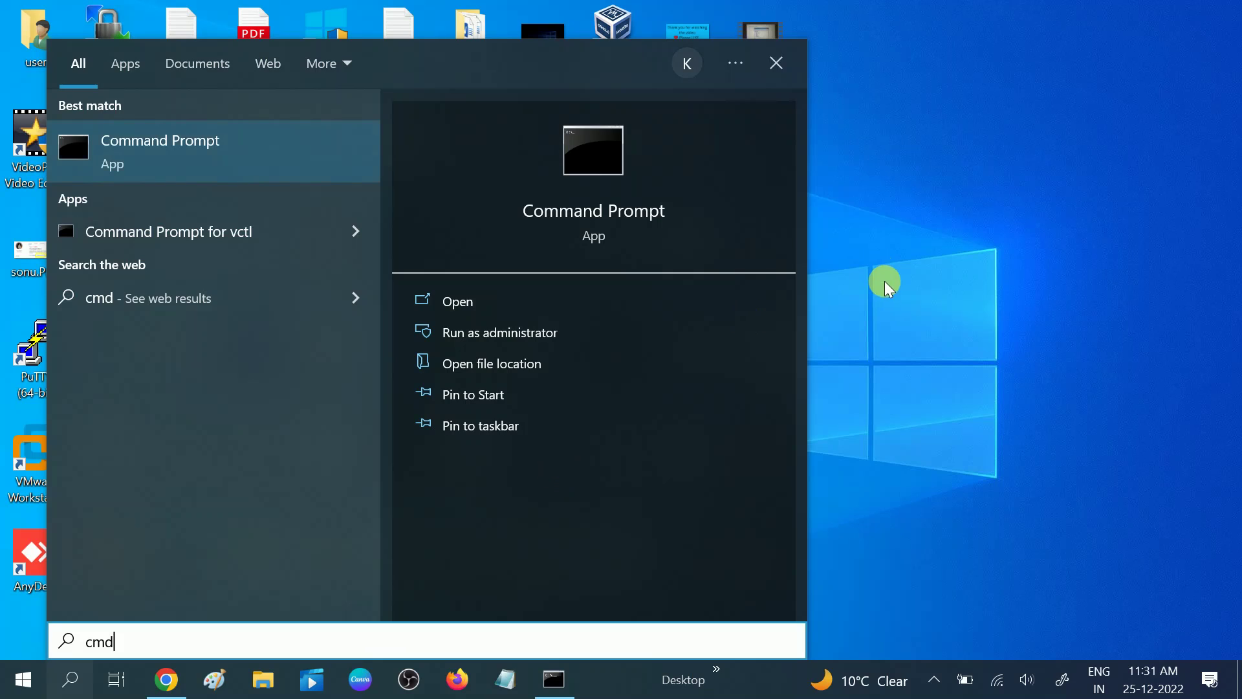
left_click(884, 281)
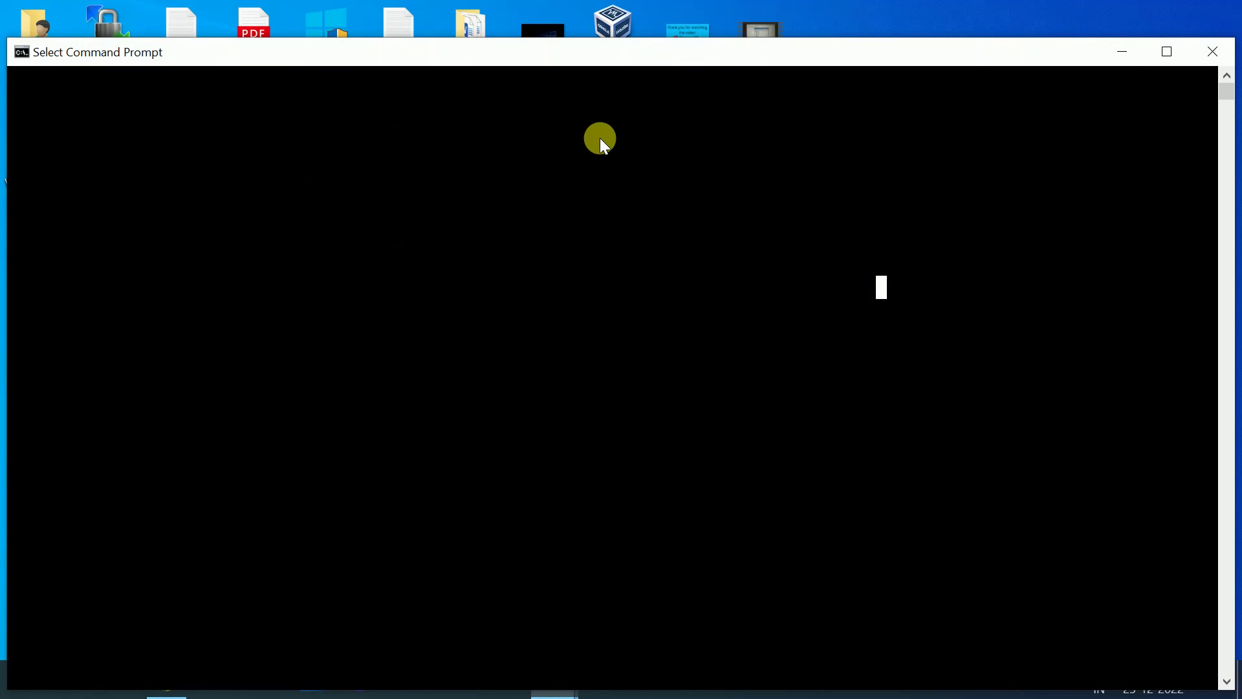
Run chkdsk /f /r in the maximized console, answer n to scheduling it at restart, and close it.
left_click(1151, 60)
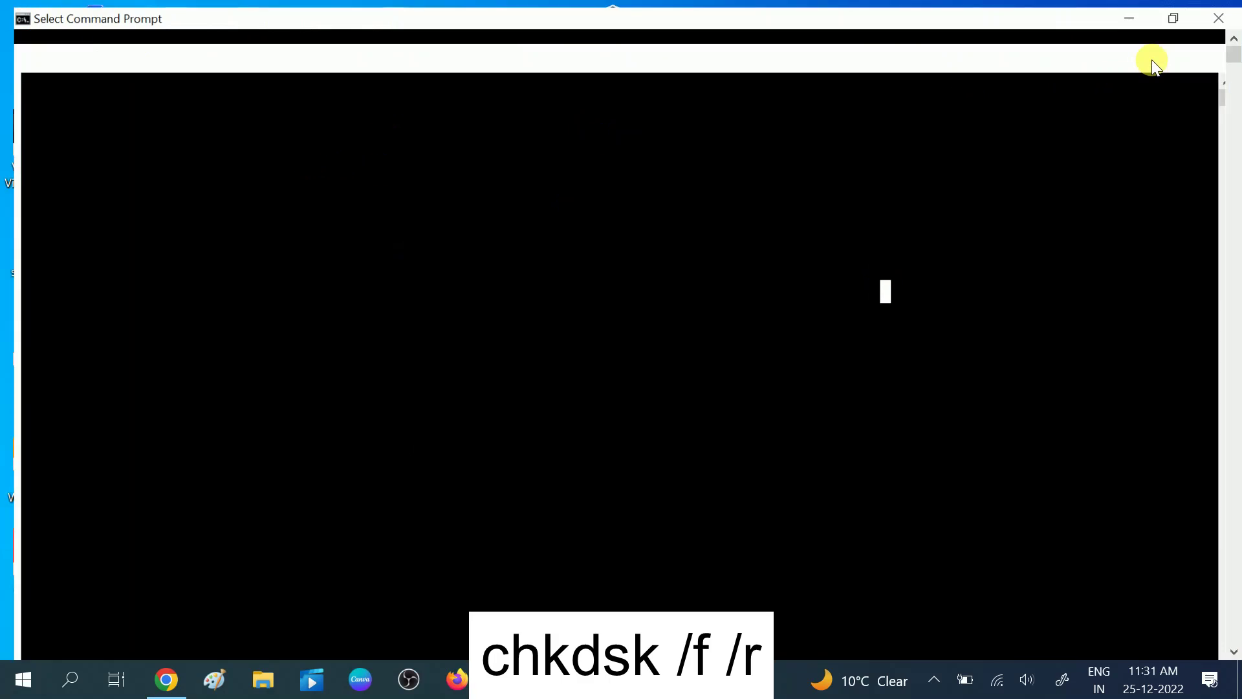
key("Escape")
type("chk")
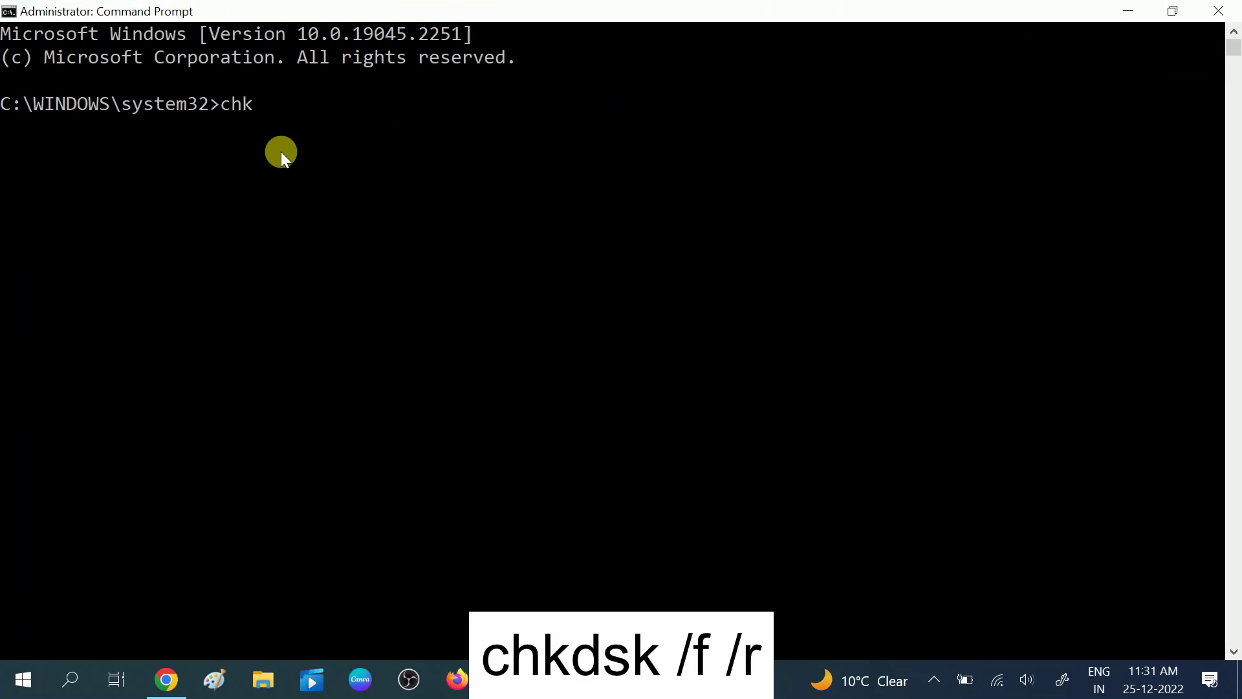
type("dsk /f /r")
key("Return")
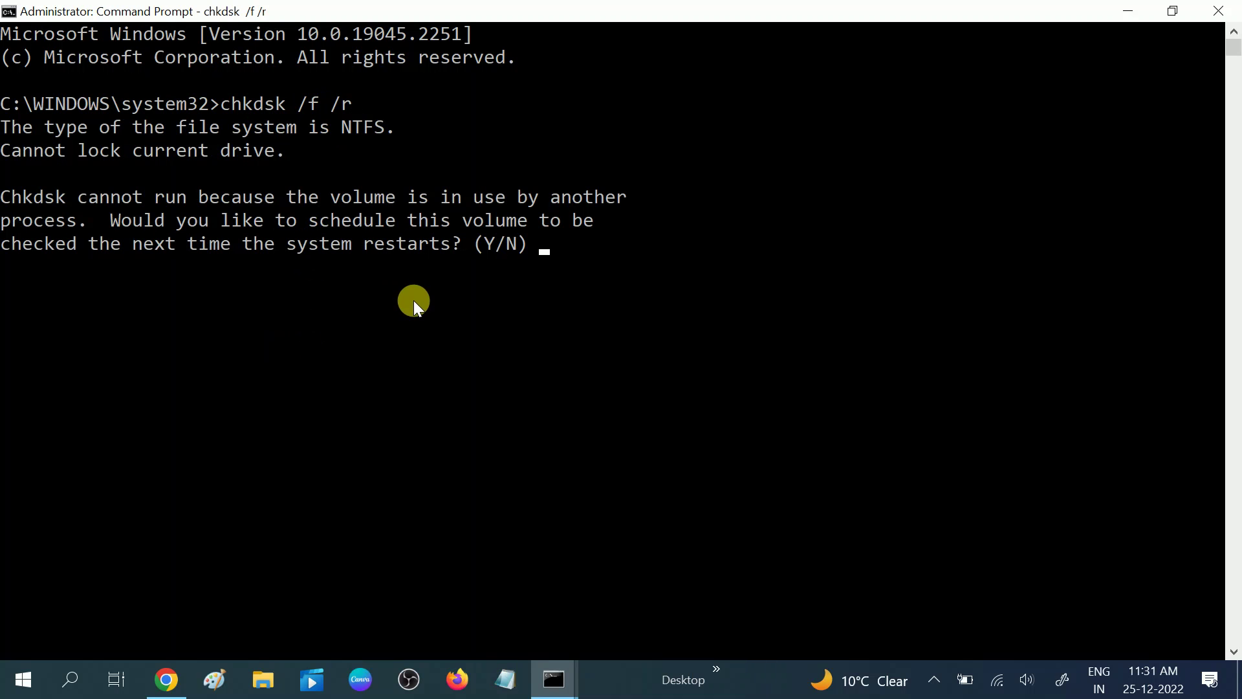
type("y")
key("BackSpace")
type("n")
key("Return")
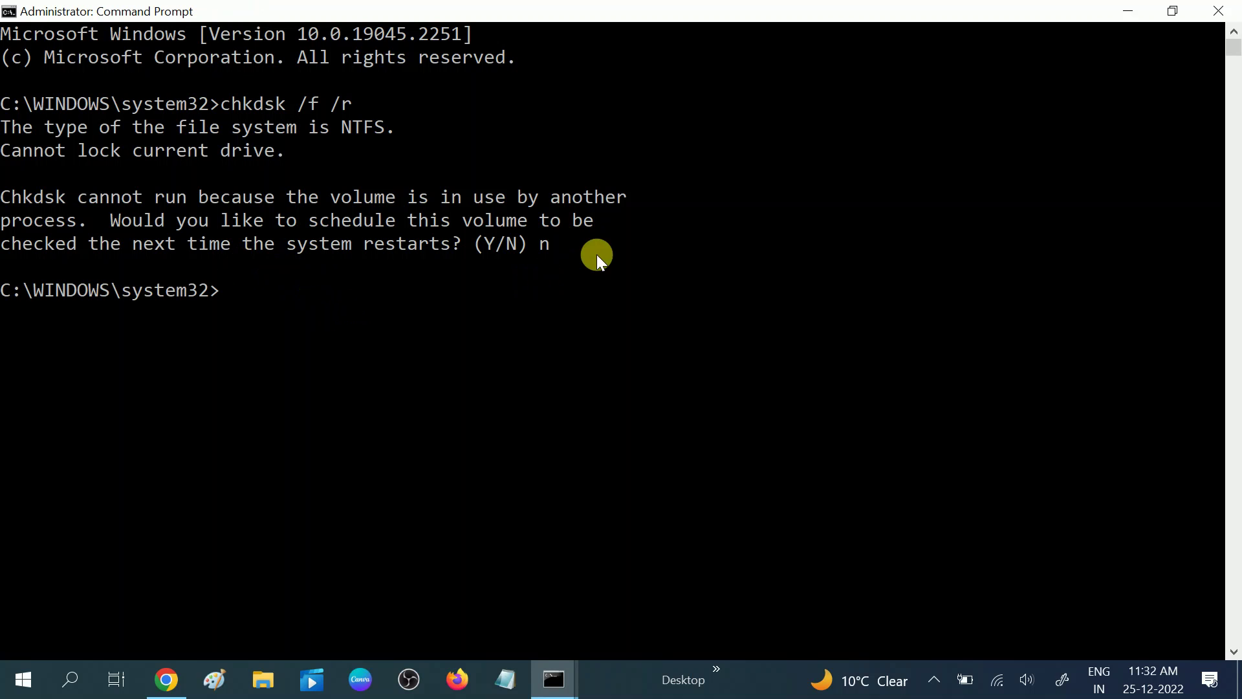
left_click(1219, 13)
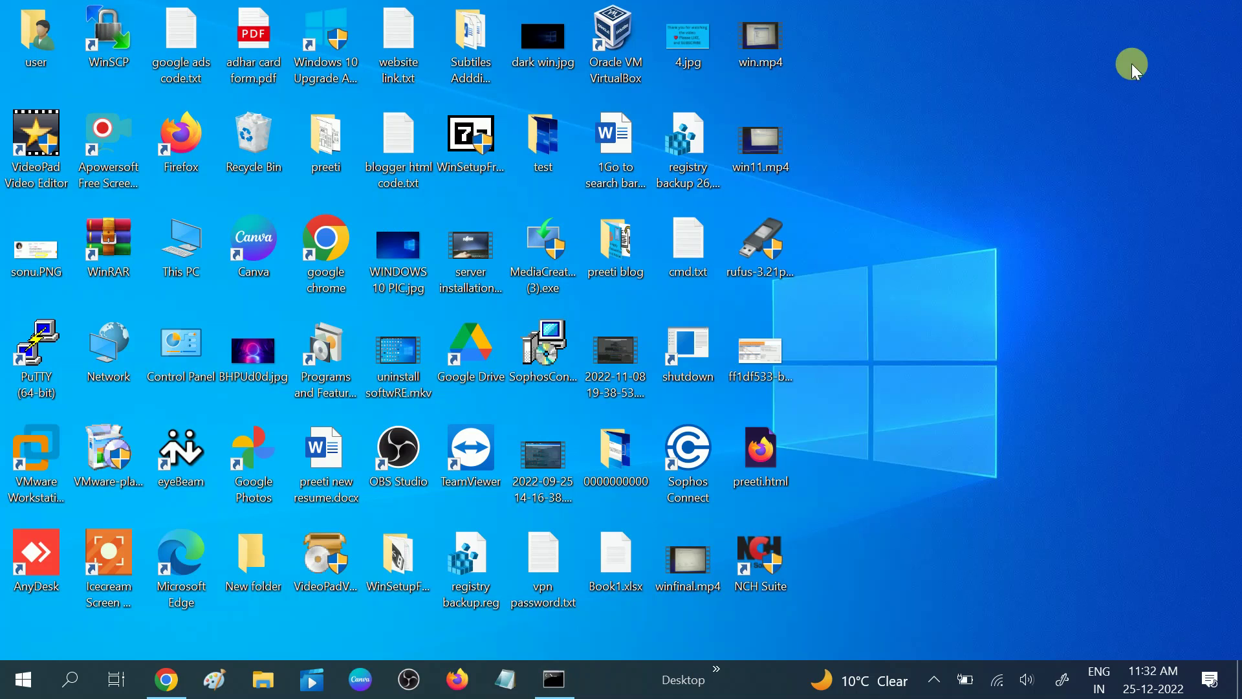
right_click(1068, 110)
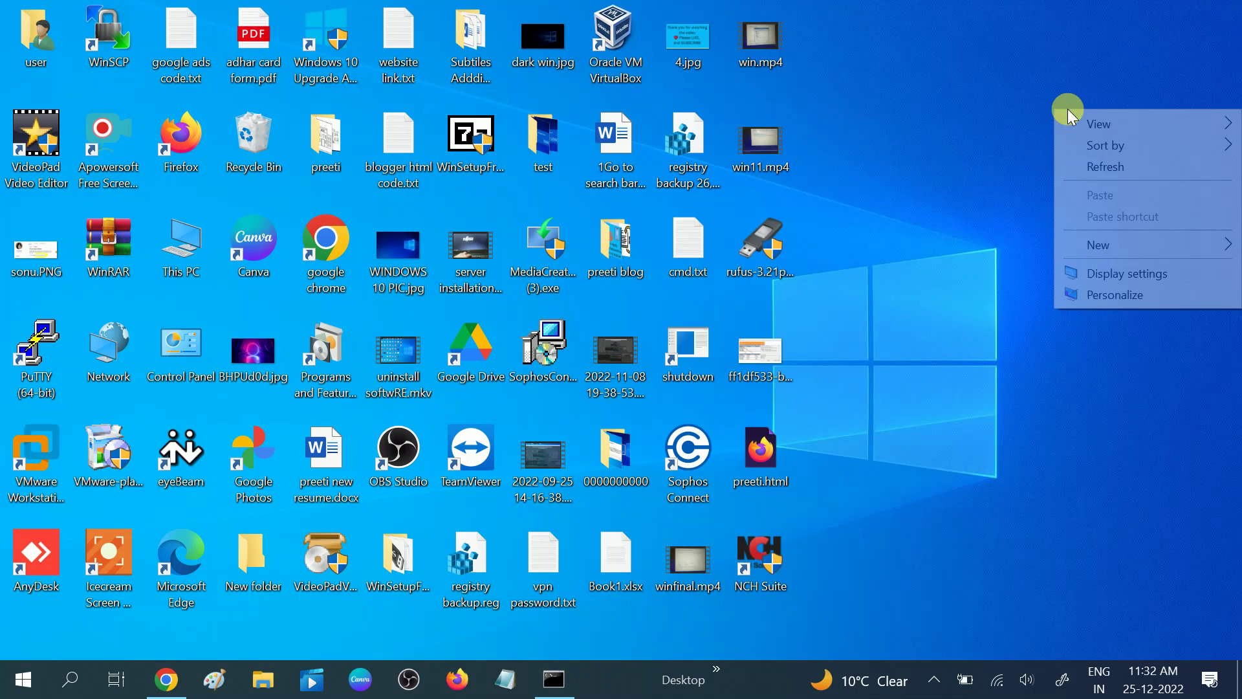
left_click(1118, 169)
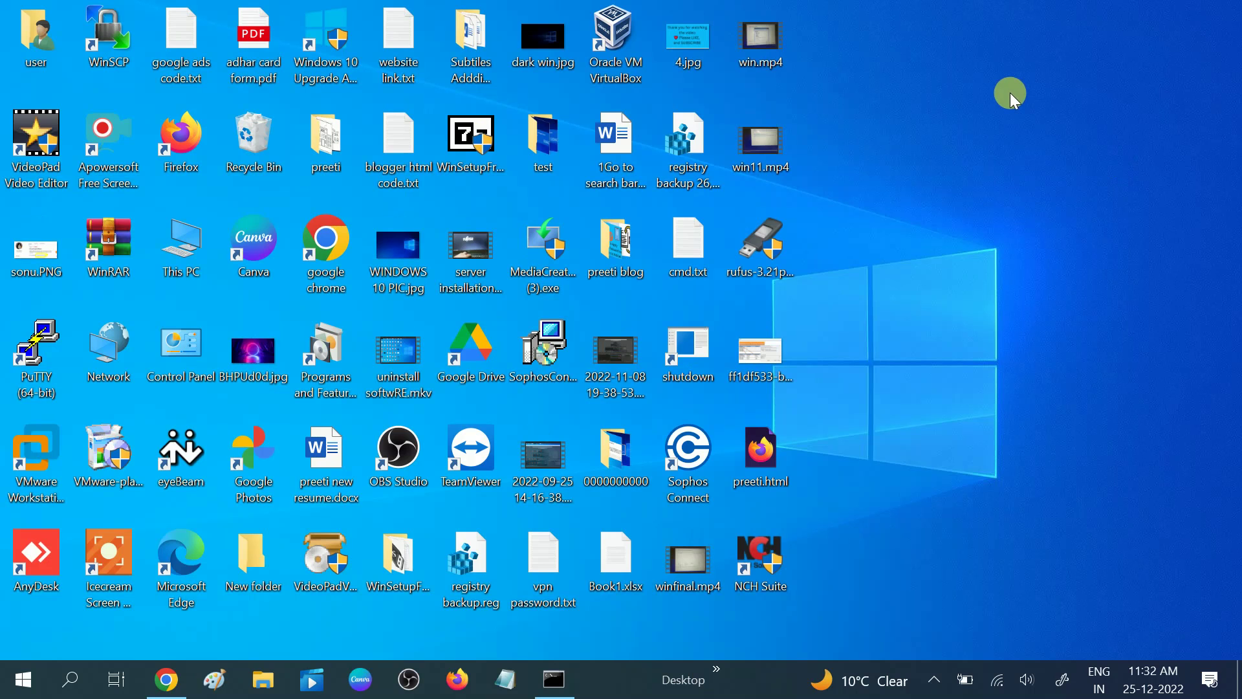
right_click(1010, 95)
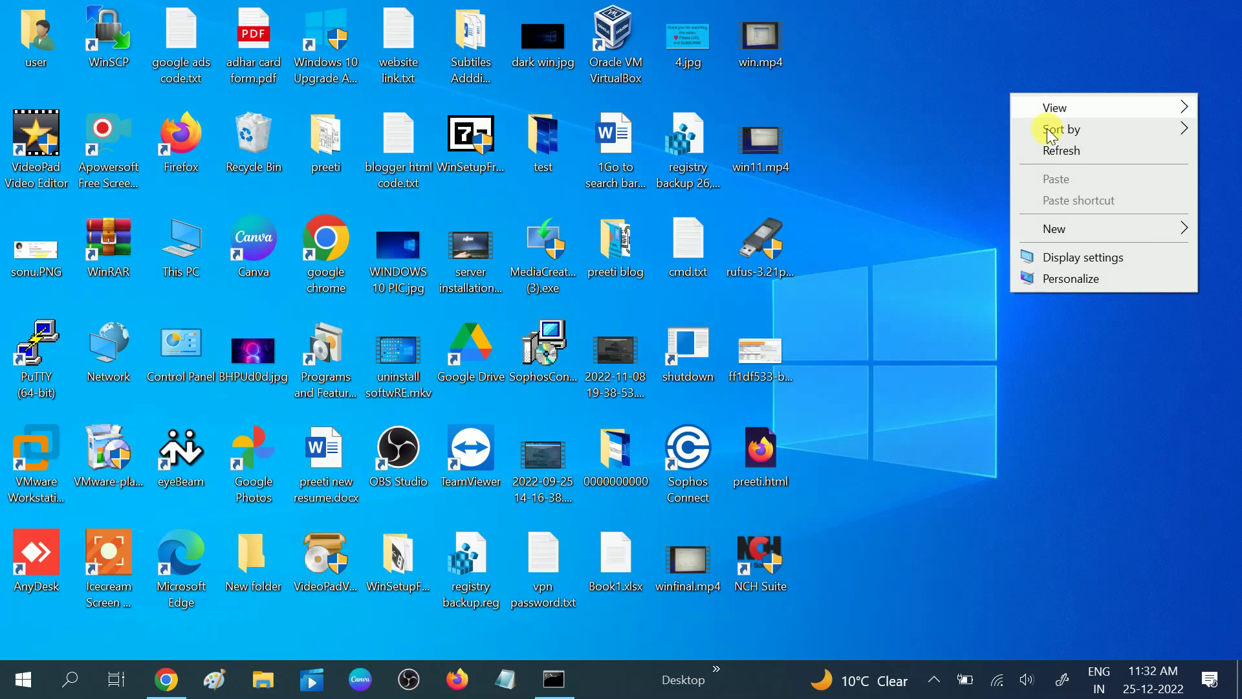
left_click(1078, 159)
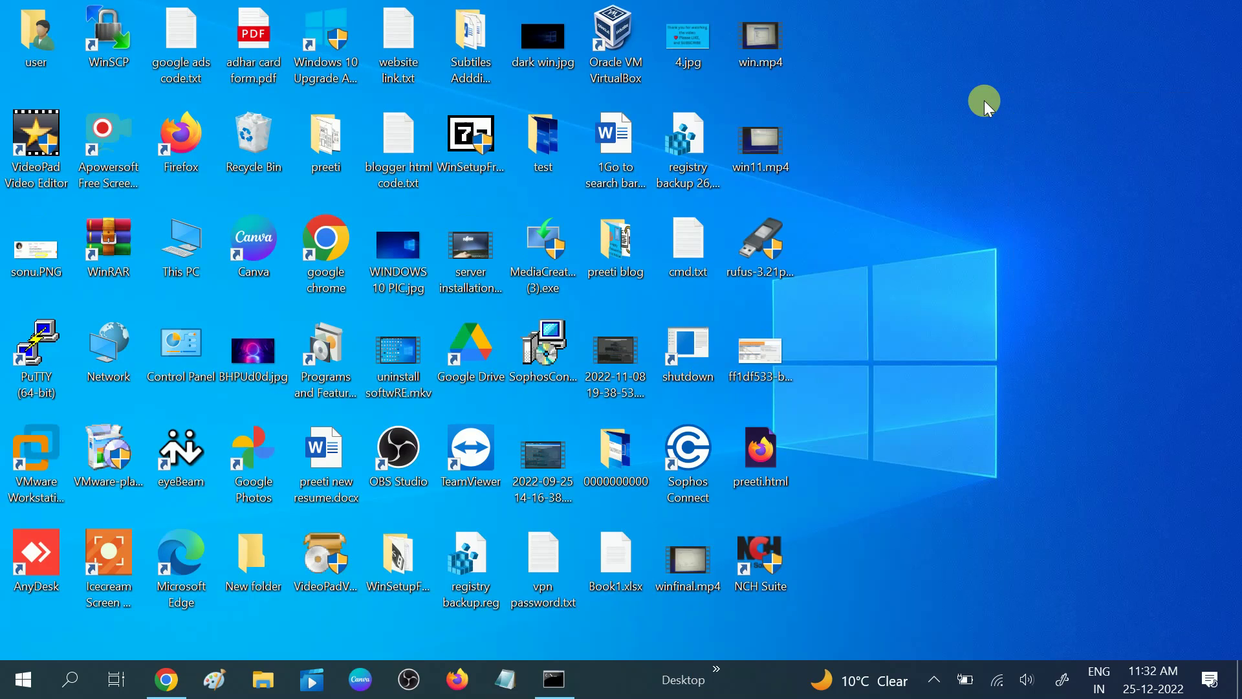
right_click(984, 100)
left_click(1028, 168)
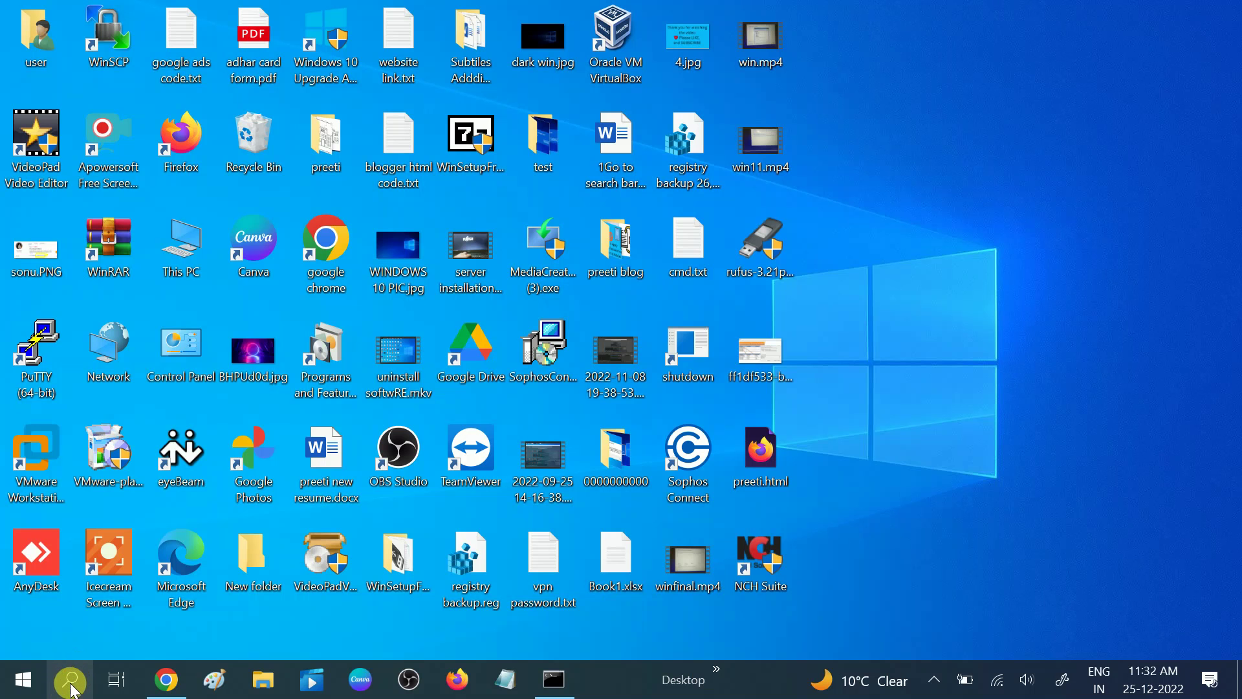
Search 'reset' and open the Reset this PC result in Recovery settings.
left_click(73, 680)
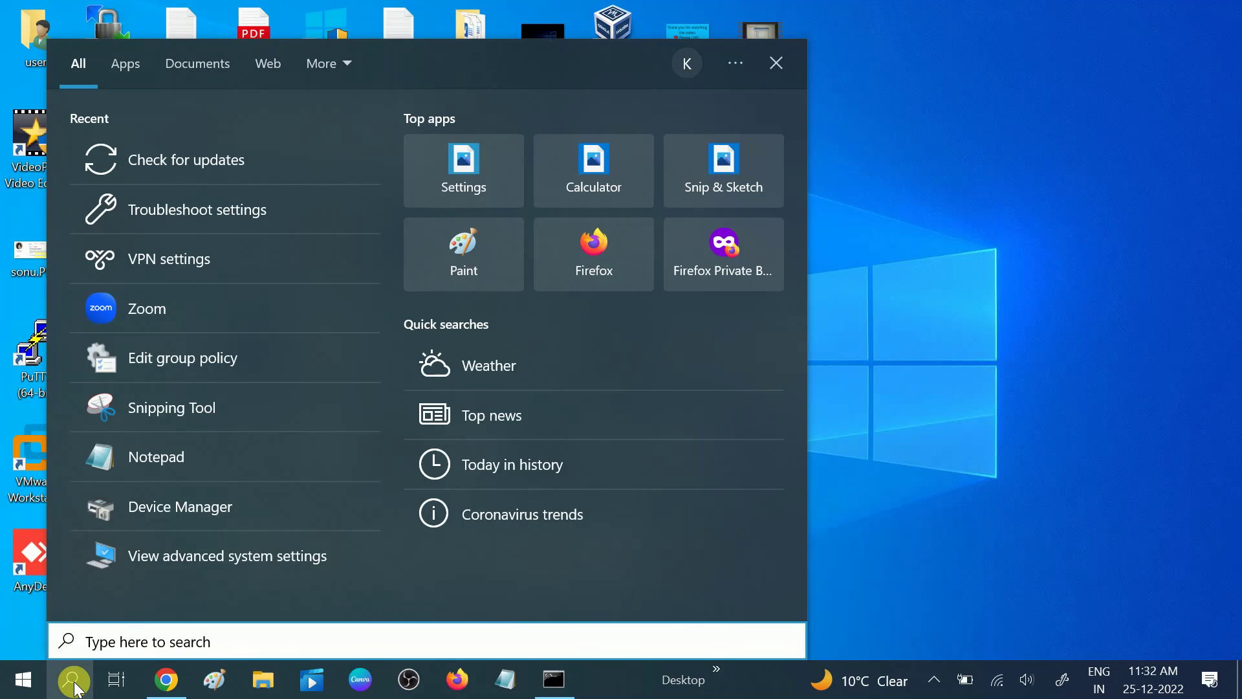
type("reset")
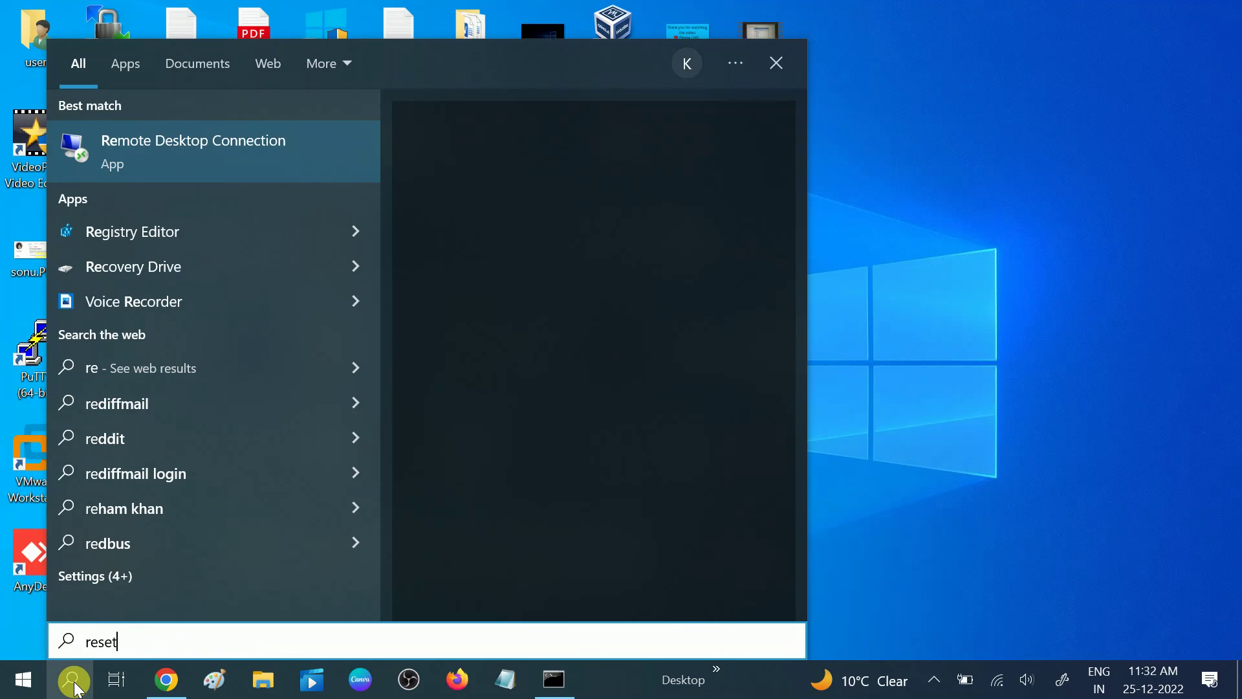
left_click(200, 154)
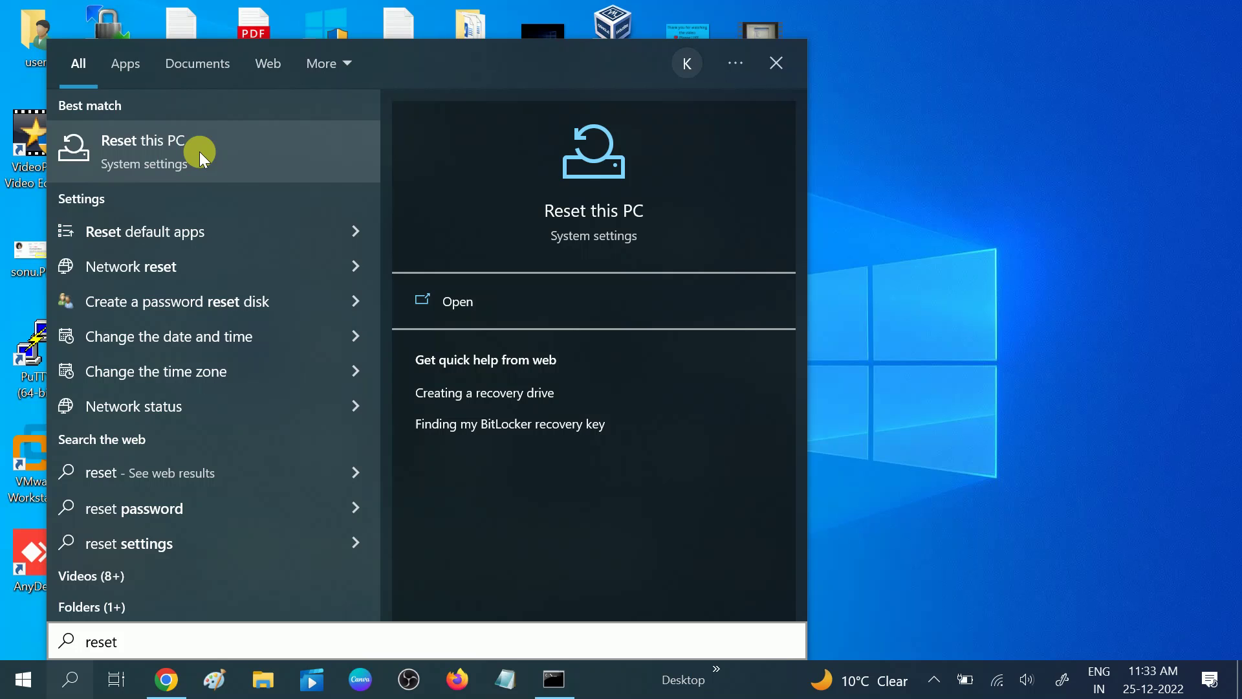
left_click(199, 152)
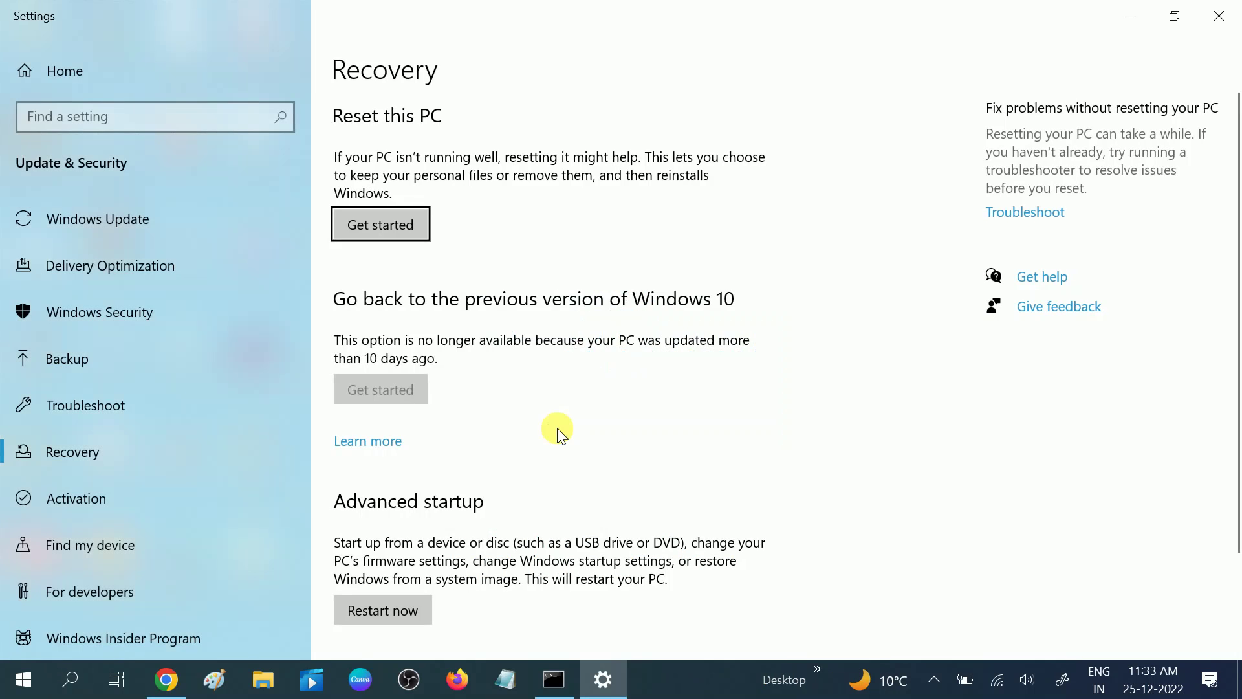
Start Reset this PC, choose Keep my files and Local reinstall, then cancel and close Settings.
left_click(382, 223)
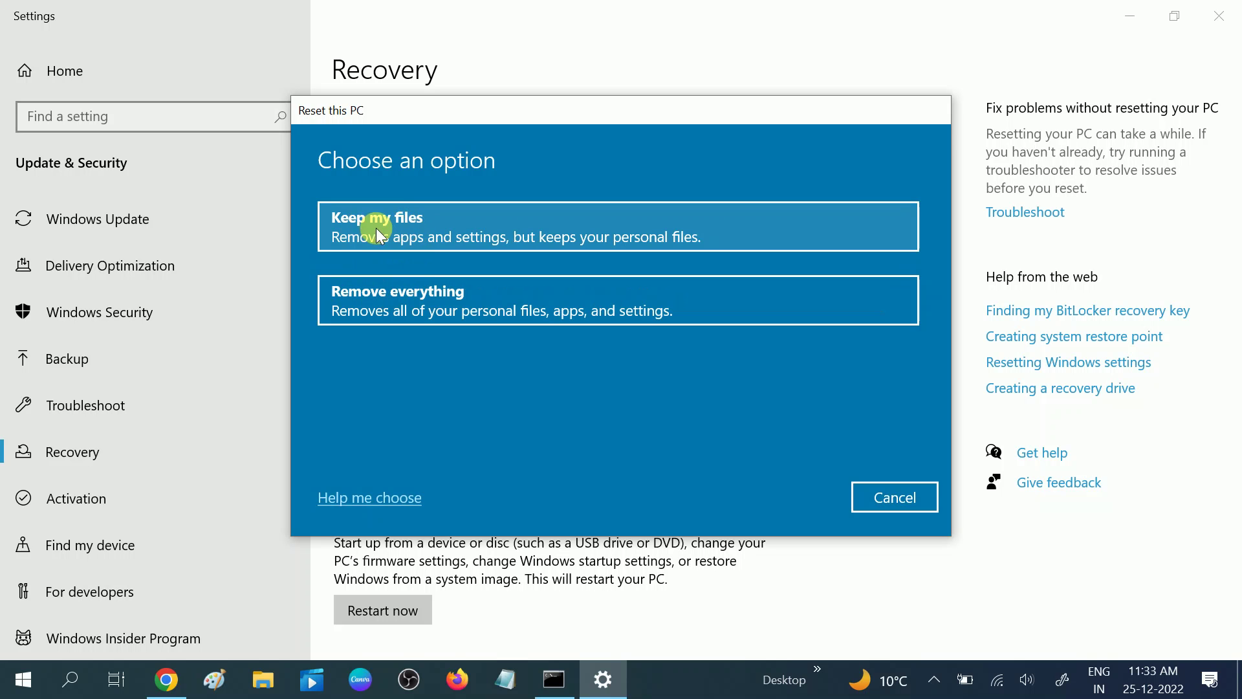
left_click(398, 231)
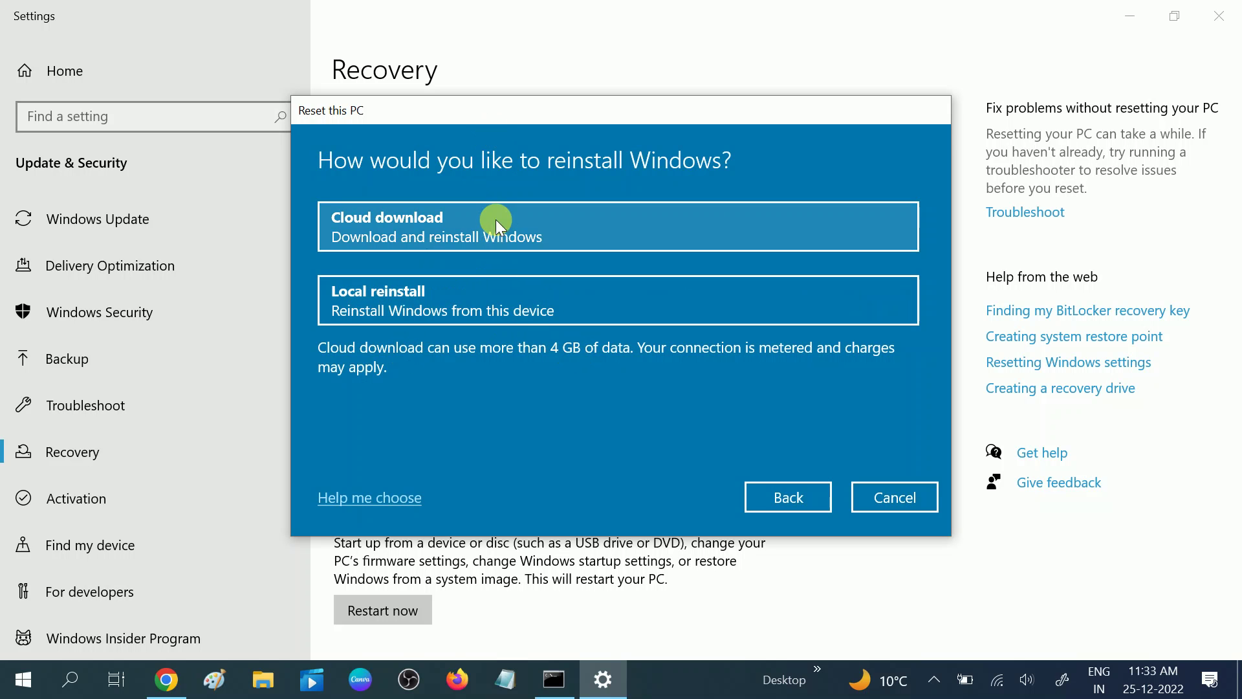
left_click(443, 294)
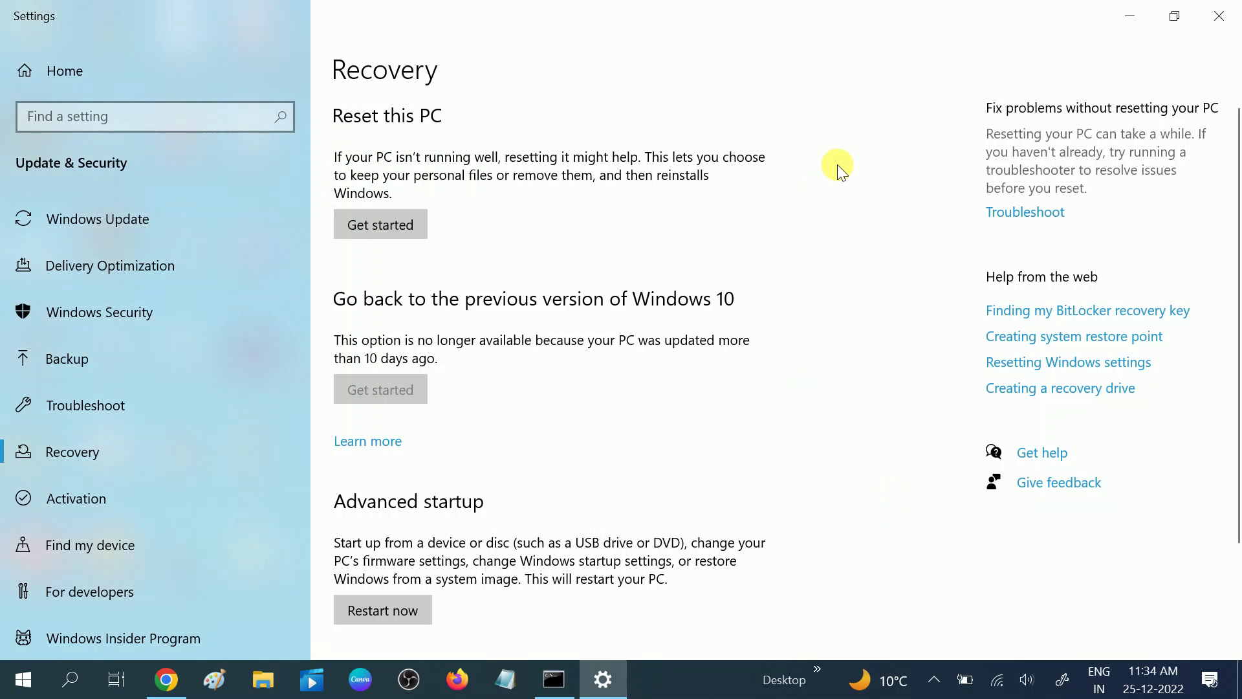
left_click(1214, 18)
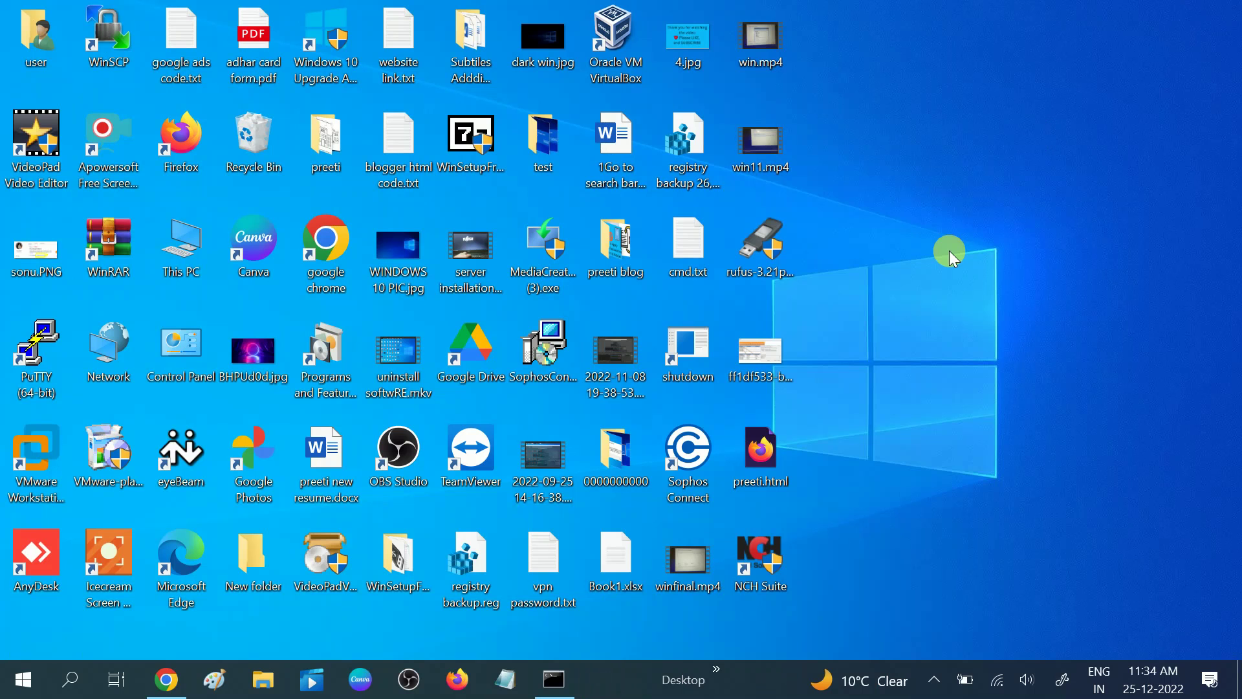